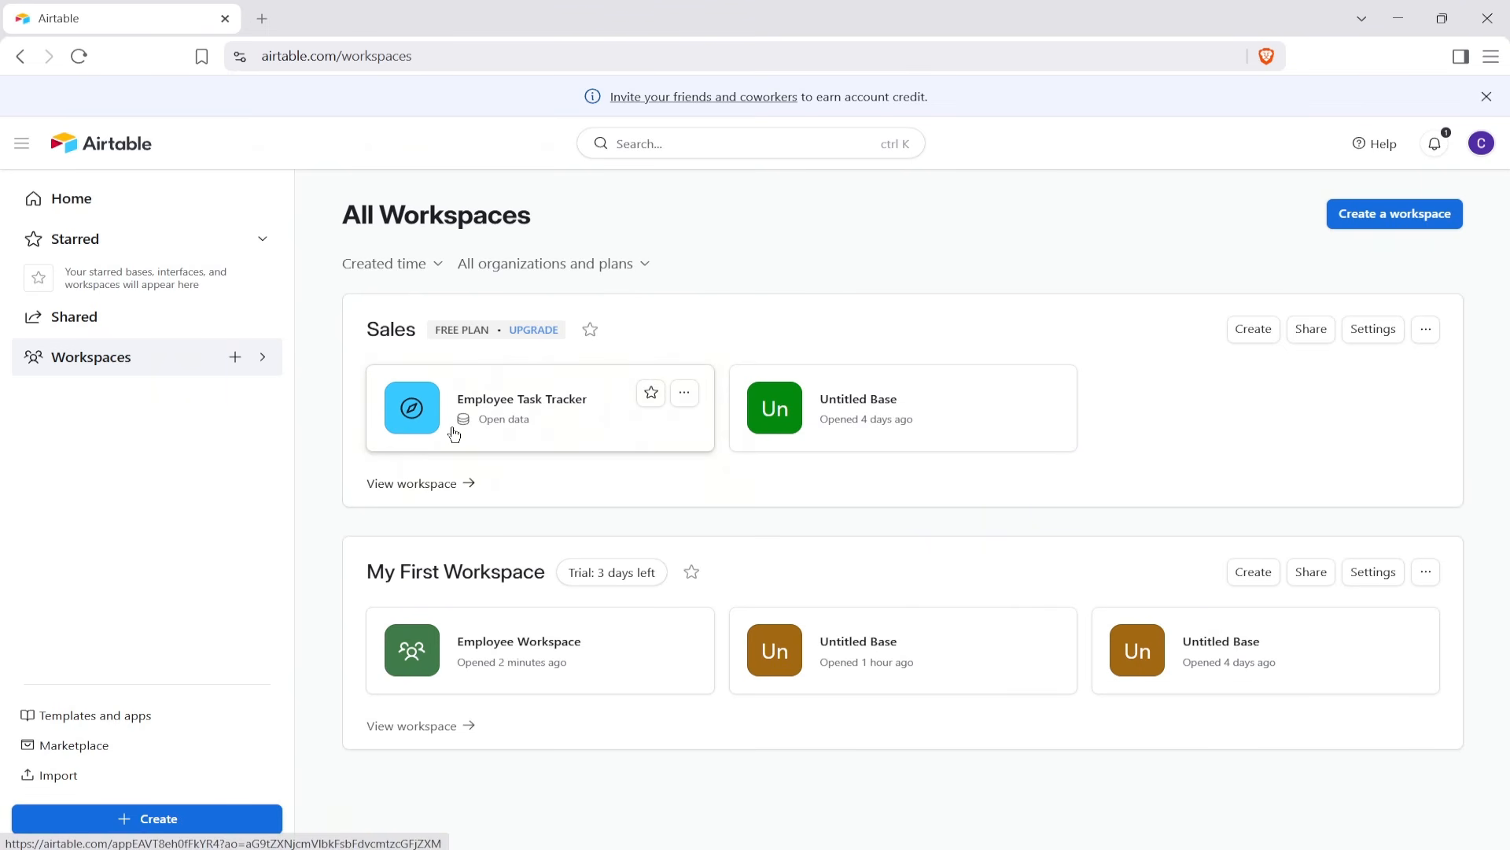
Create a blank app to build on your own in My First Workspace and collapse its chat pane.
left_click(209, 825)
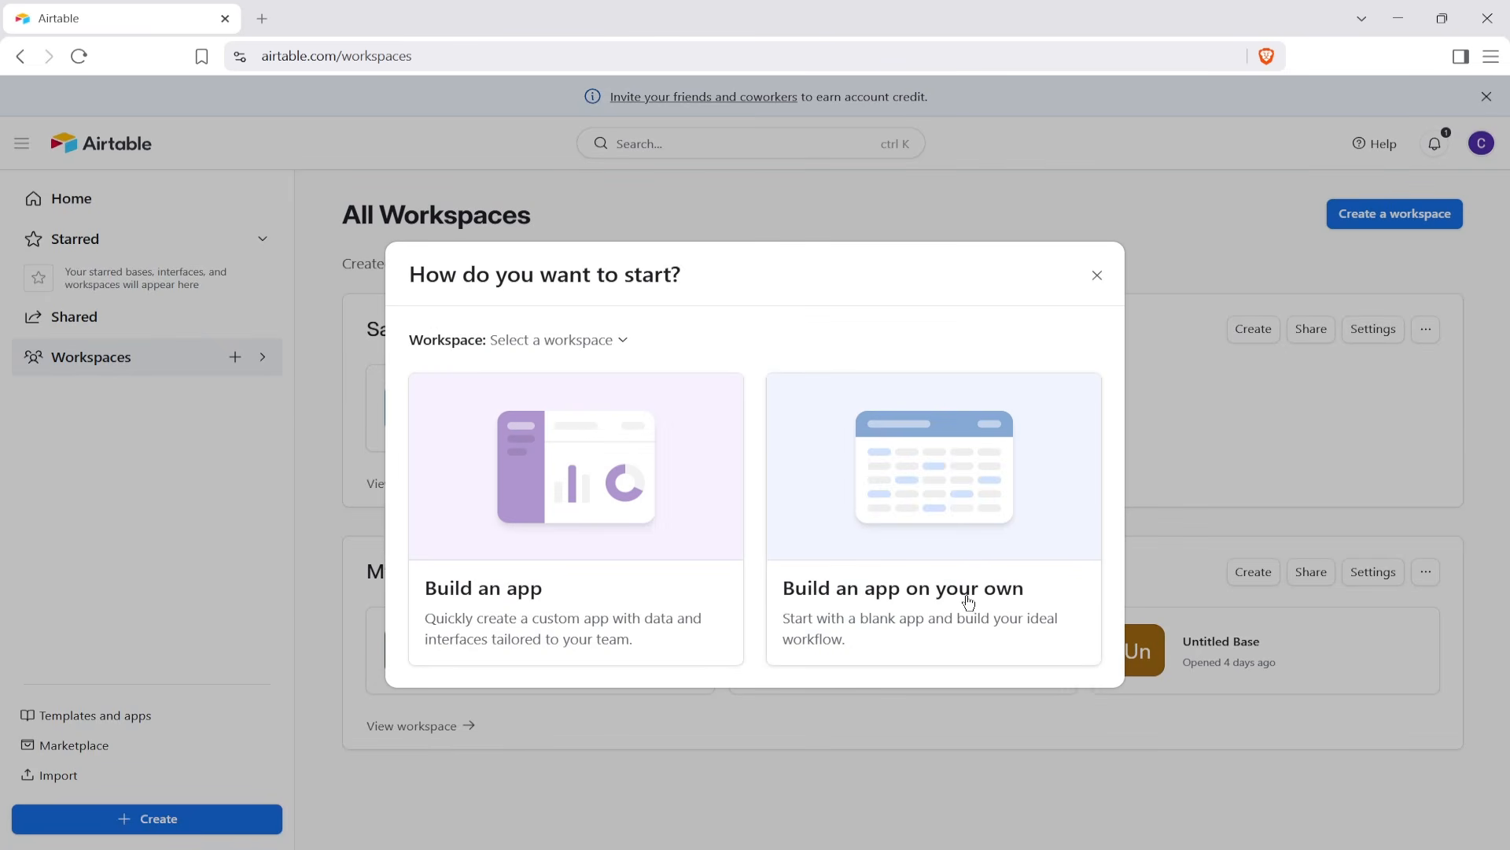
left_click(593, 340)
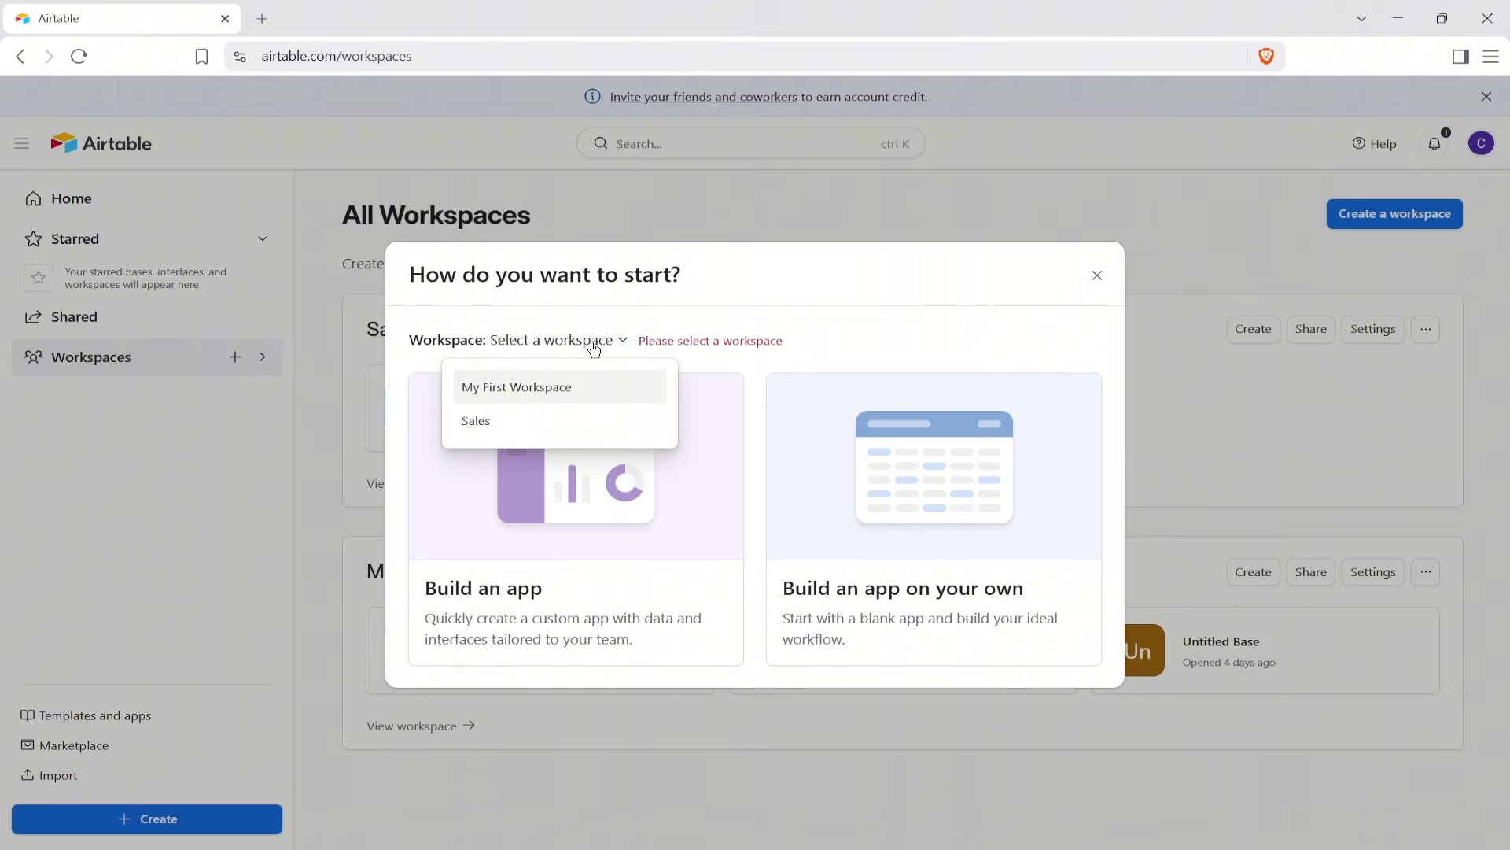
left_click(577, 397)
left_click(870, 462)
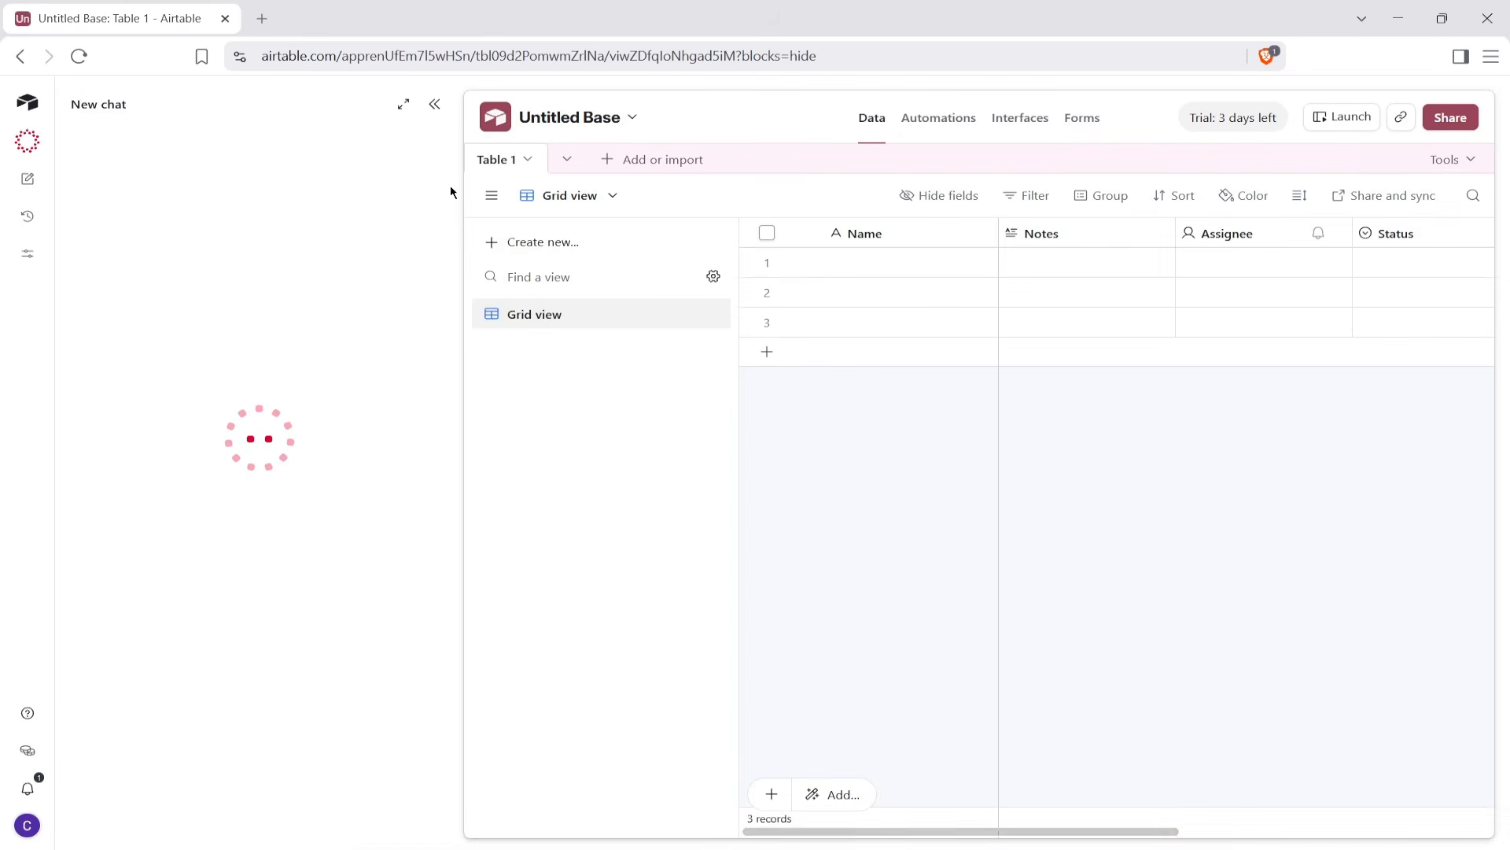
left_click(434, 103)
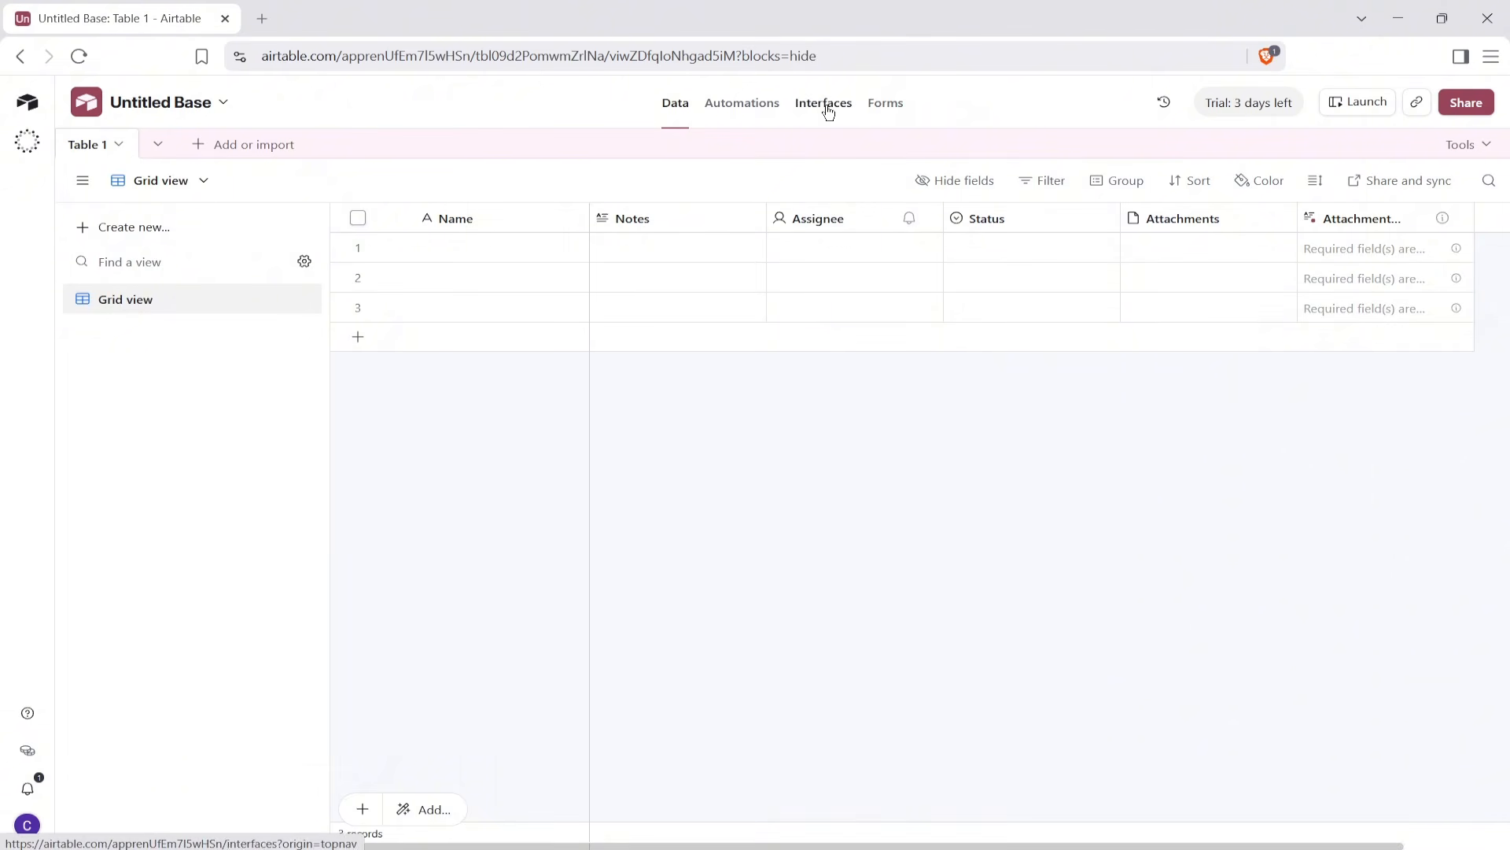
Look at the base's Forms section and return to the data of Table 1.
left_click(886, 118)
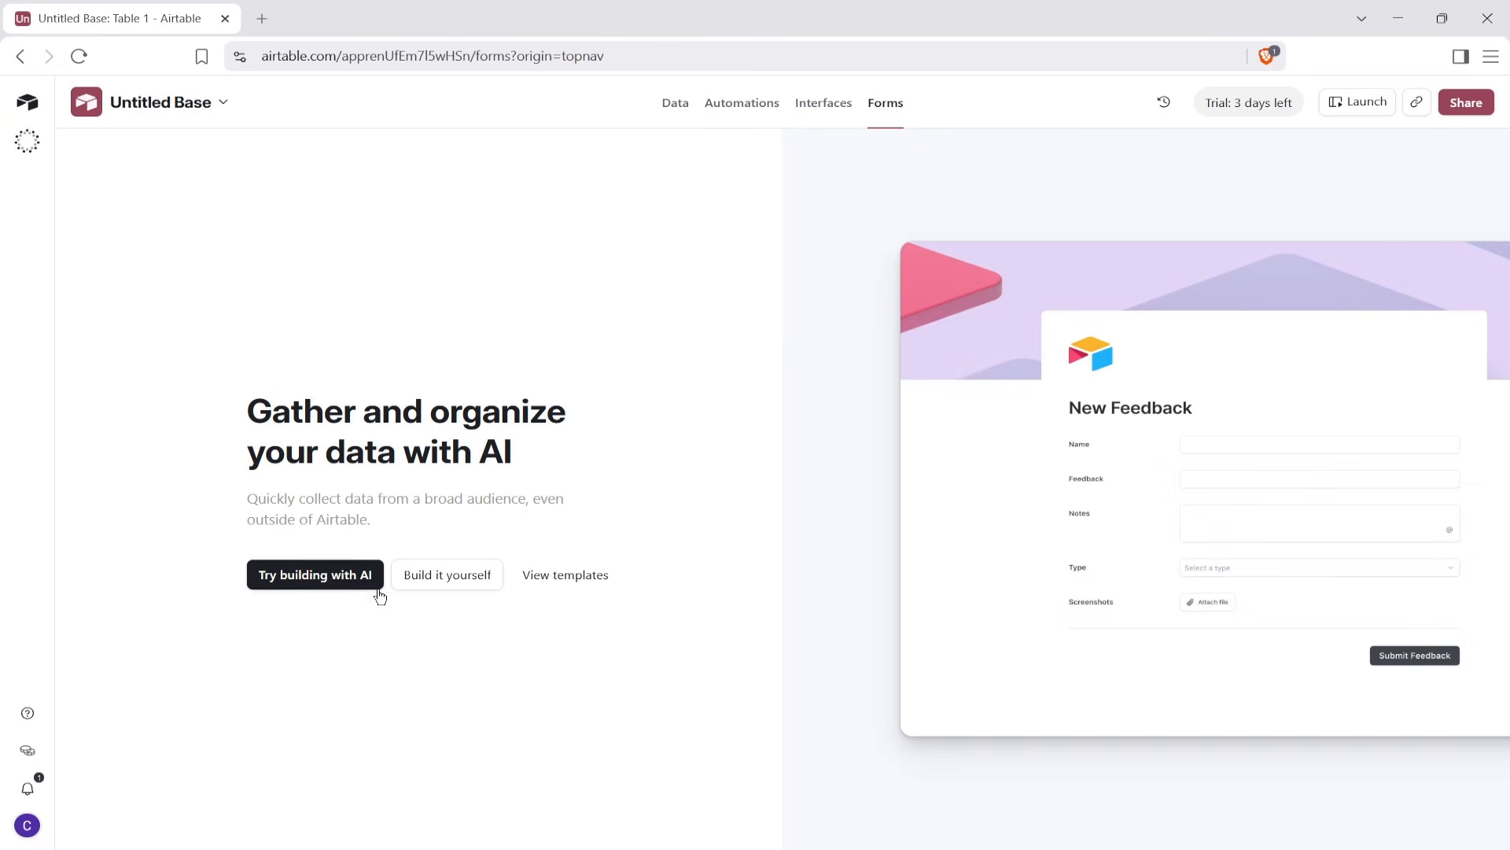
left_click(673, 123)
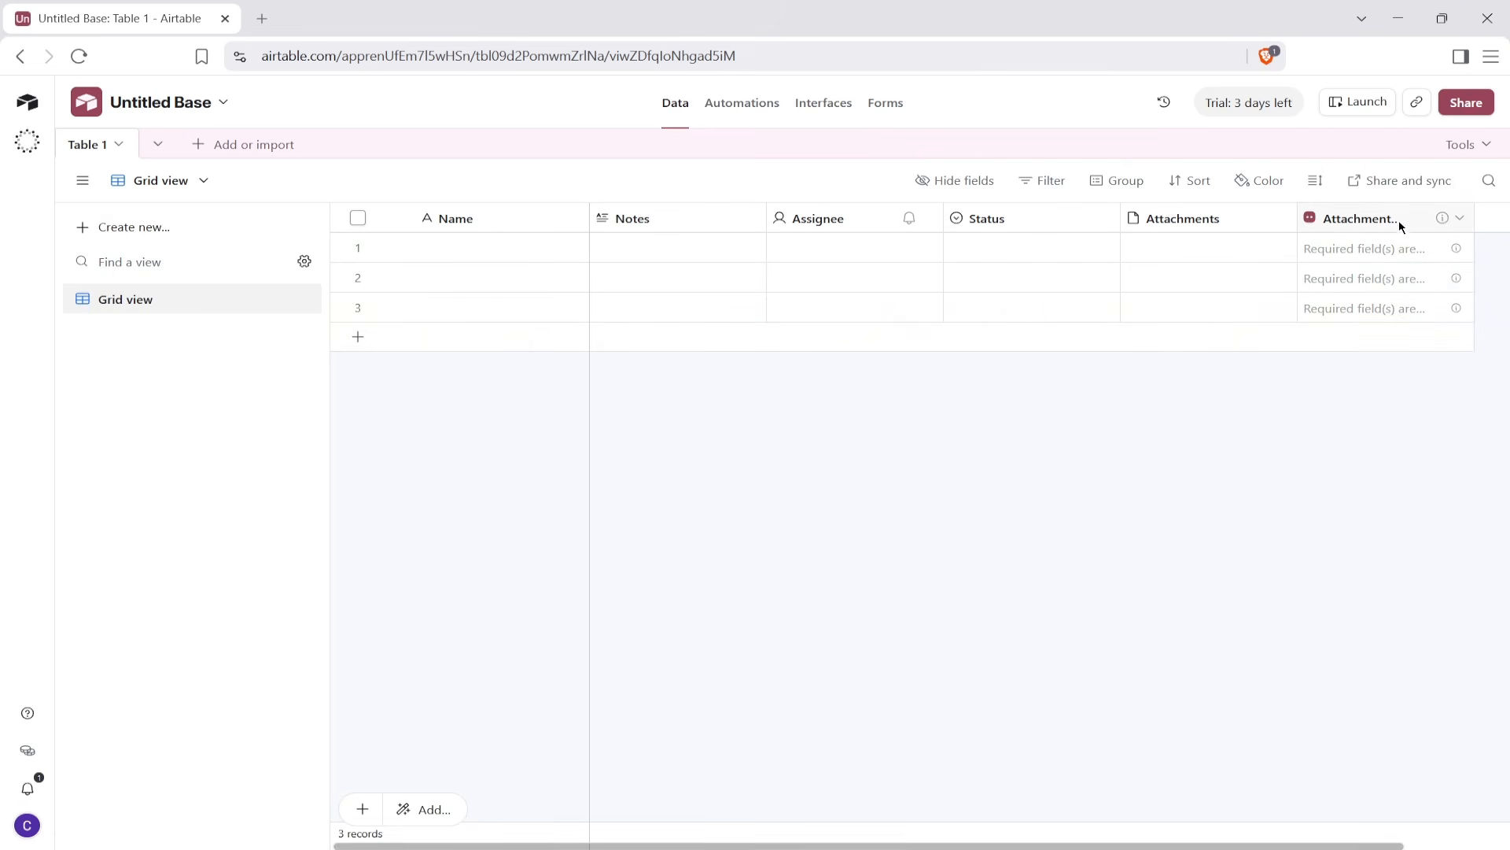
left_click(512, 258)
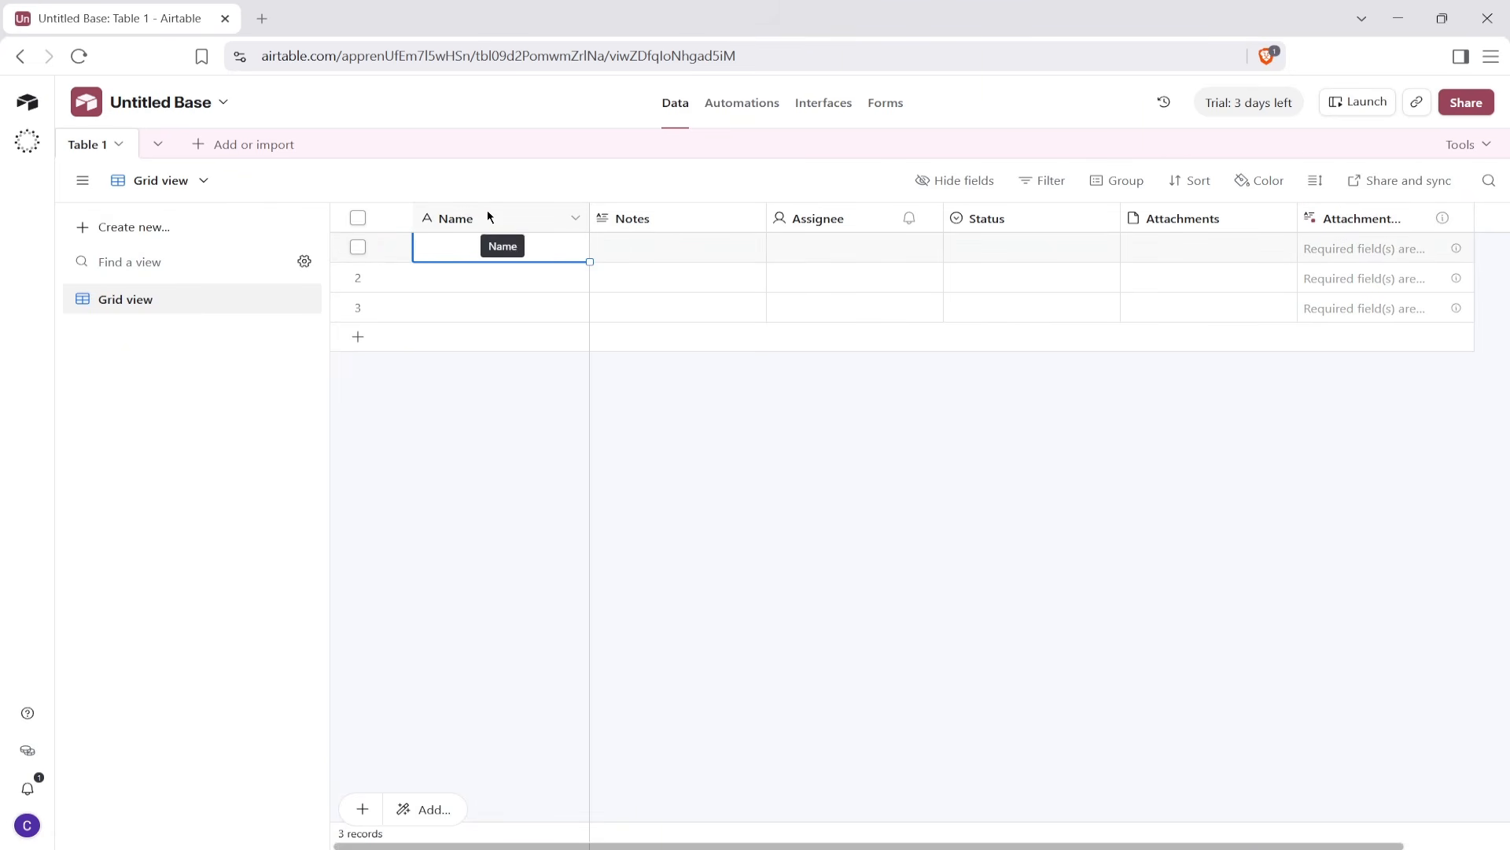
left_click(522, 407)
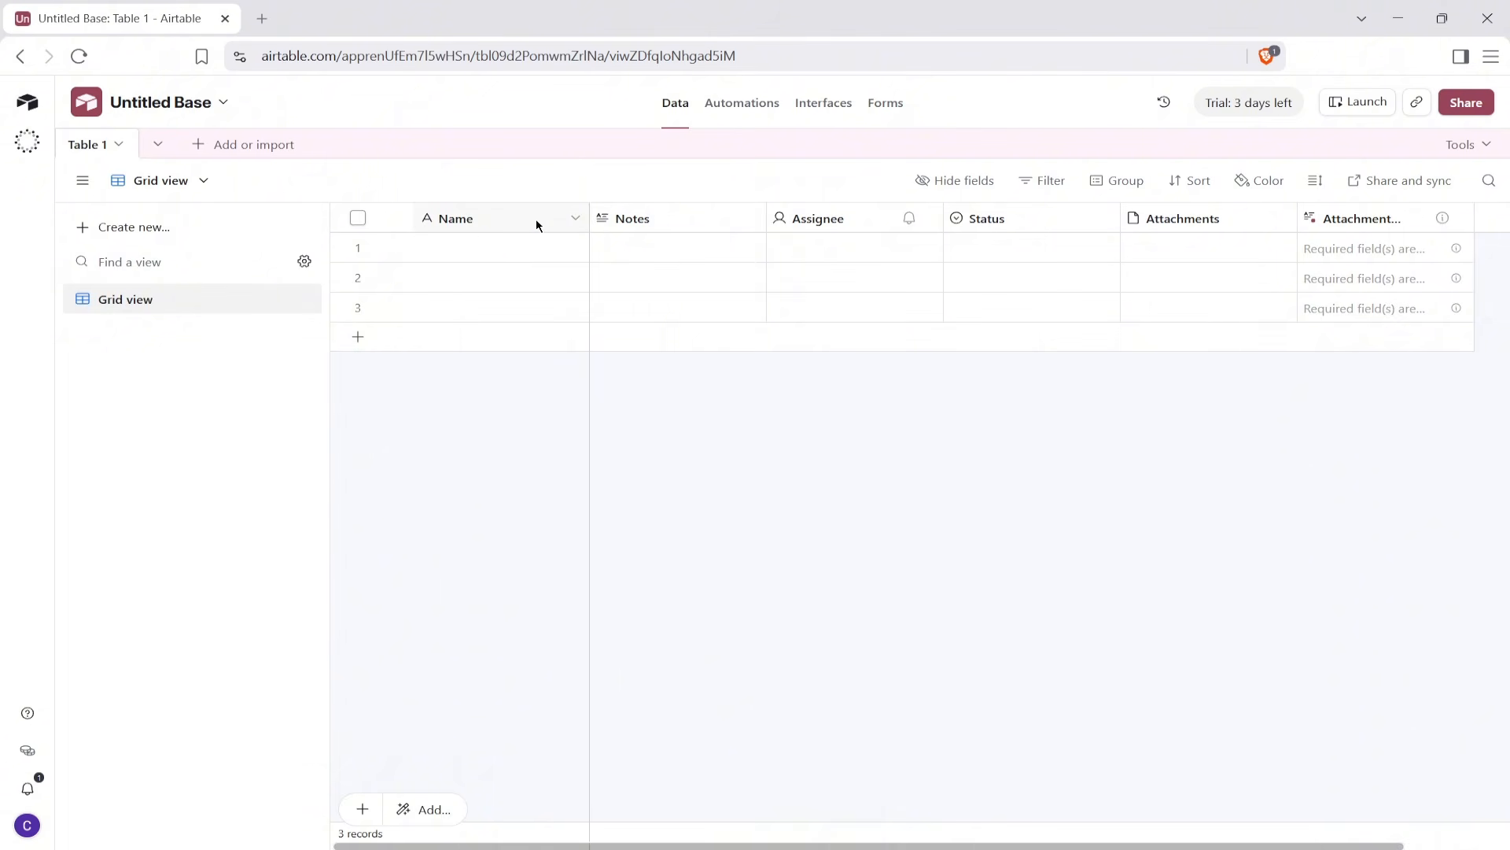
Change the Notes field to single line text and rename it Email Address.
left_click(678, 217)
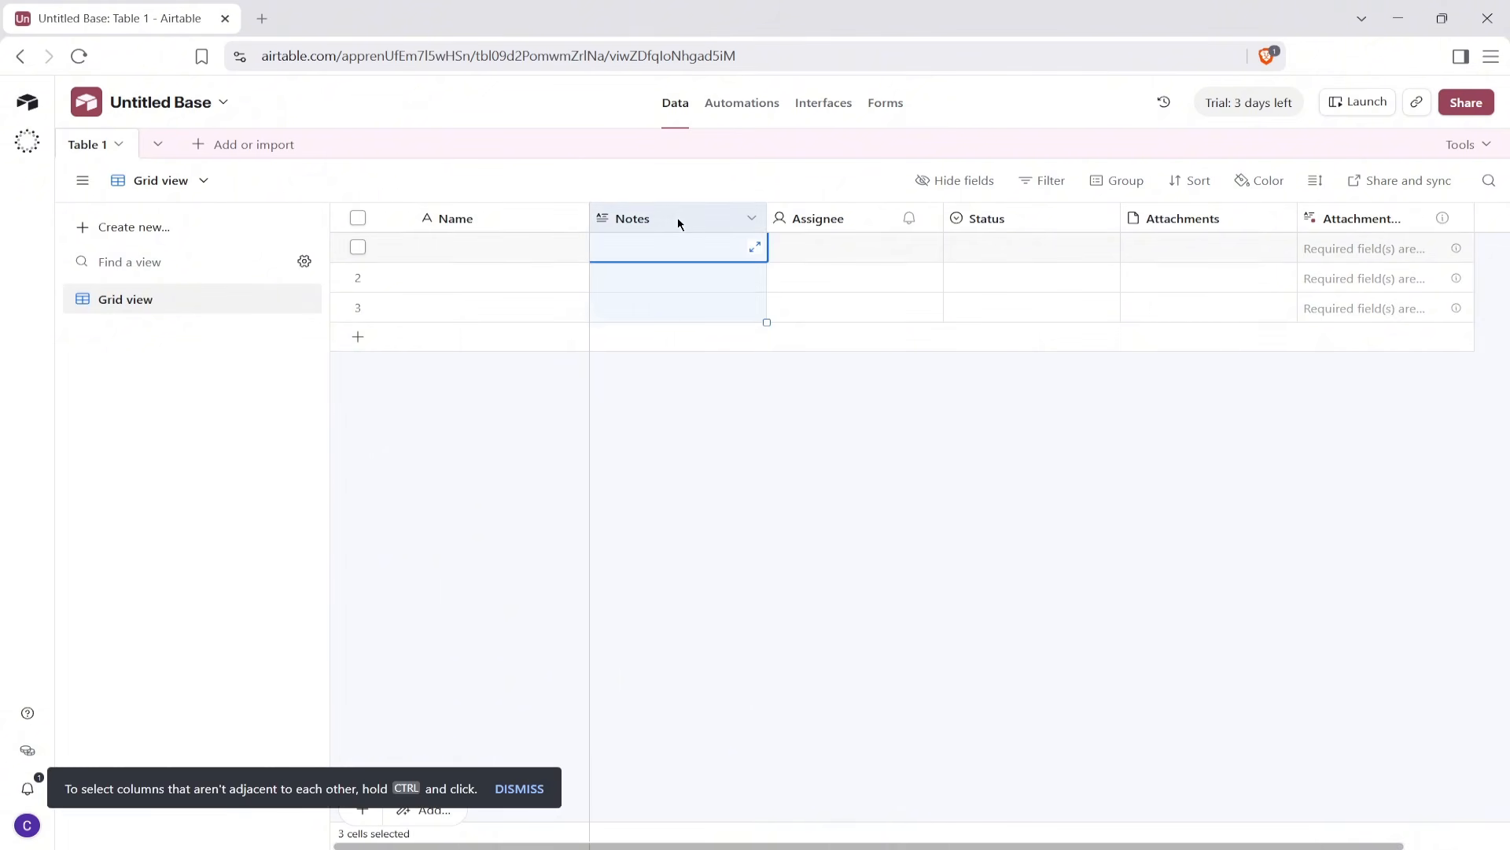
right_click(678, 217)
left_click(689, 260)
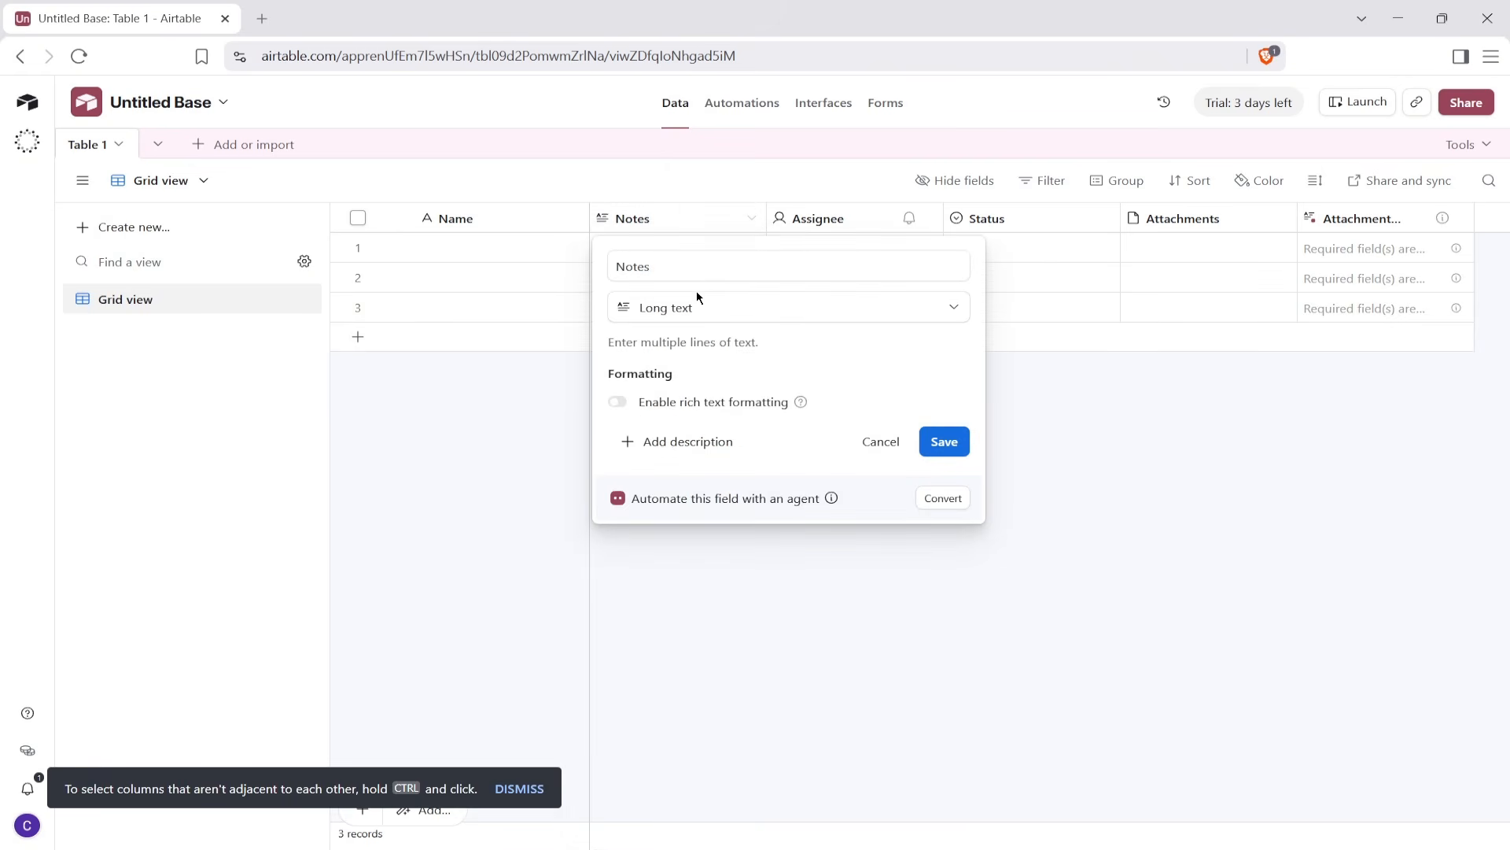
left_click(699, 269)
left_click(718, 309)
left_click(712, 401)
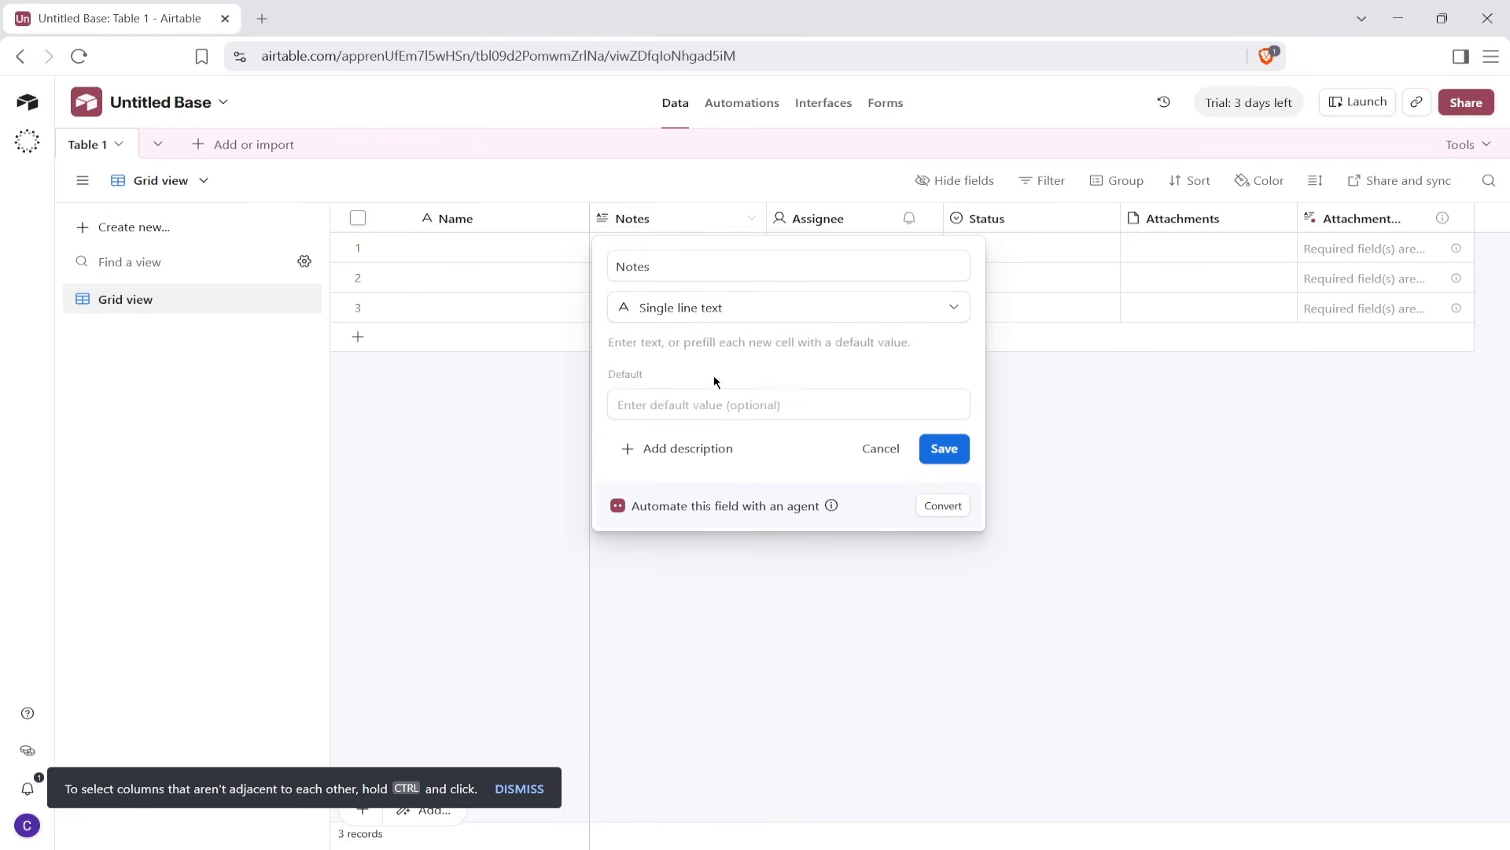
left_click(738, 269)
double_click(721, 269)
type("Em")
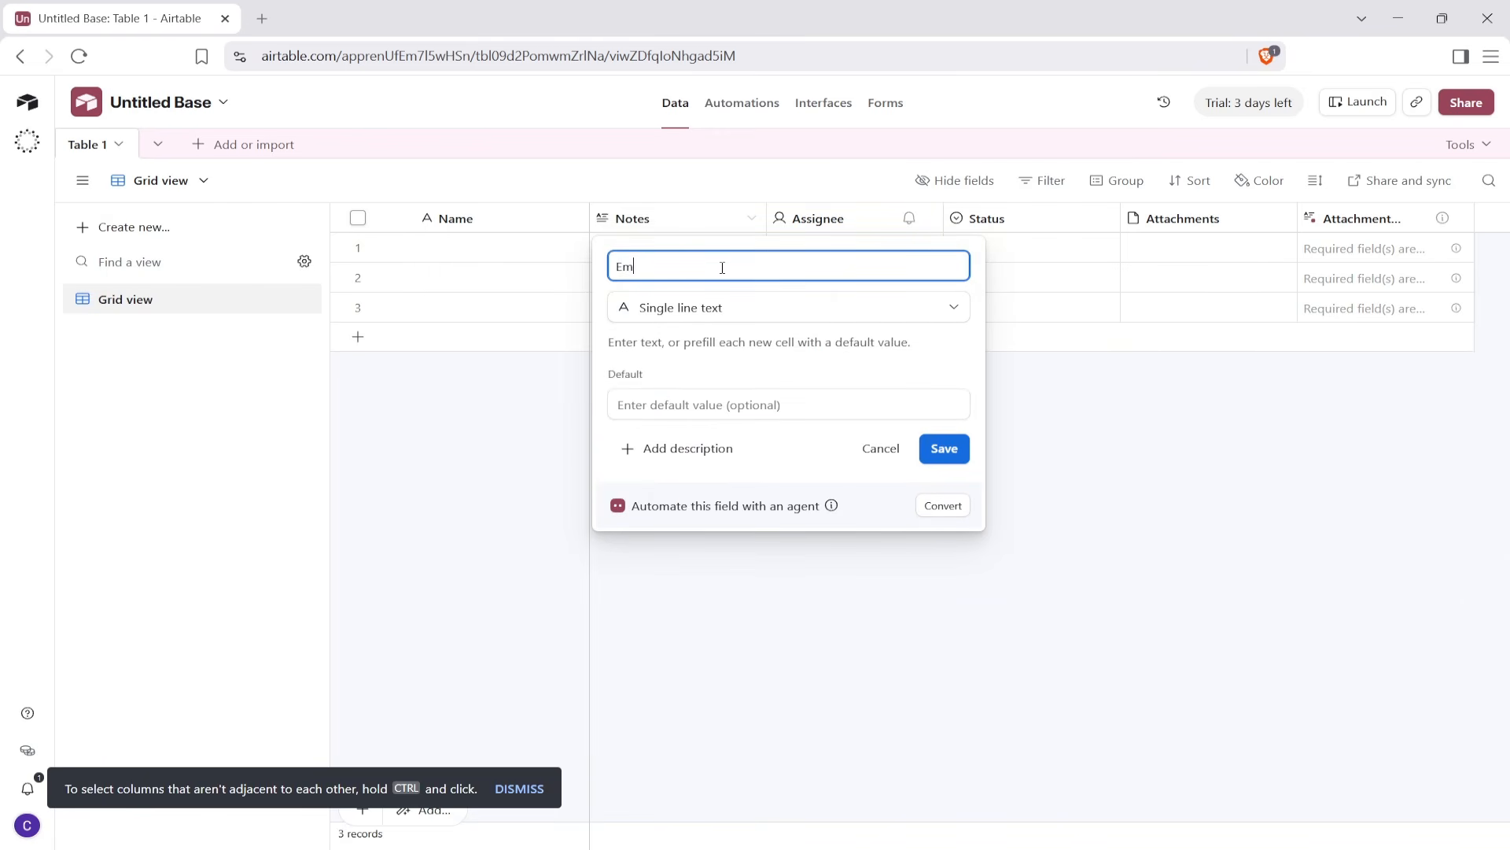
type("ail Address")
key("Return")
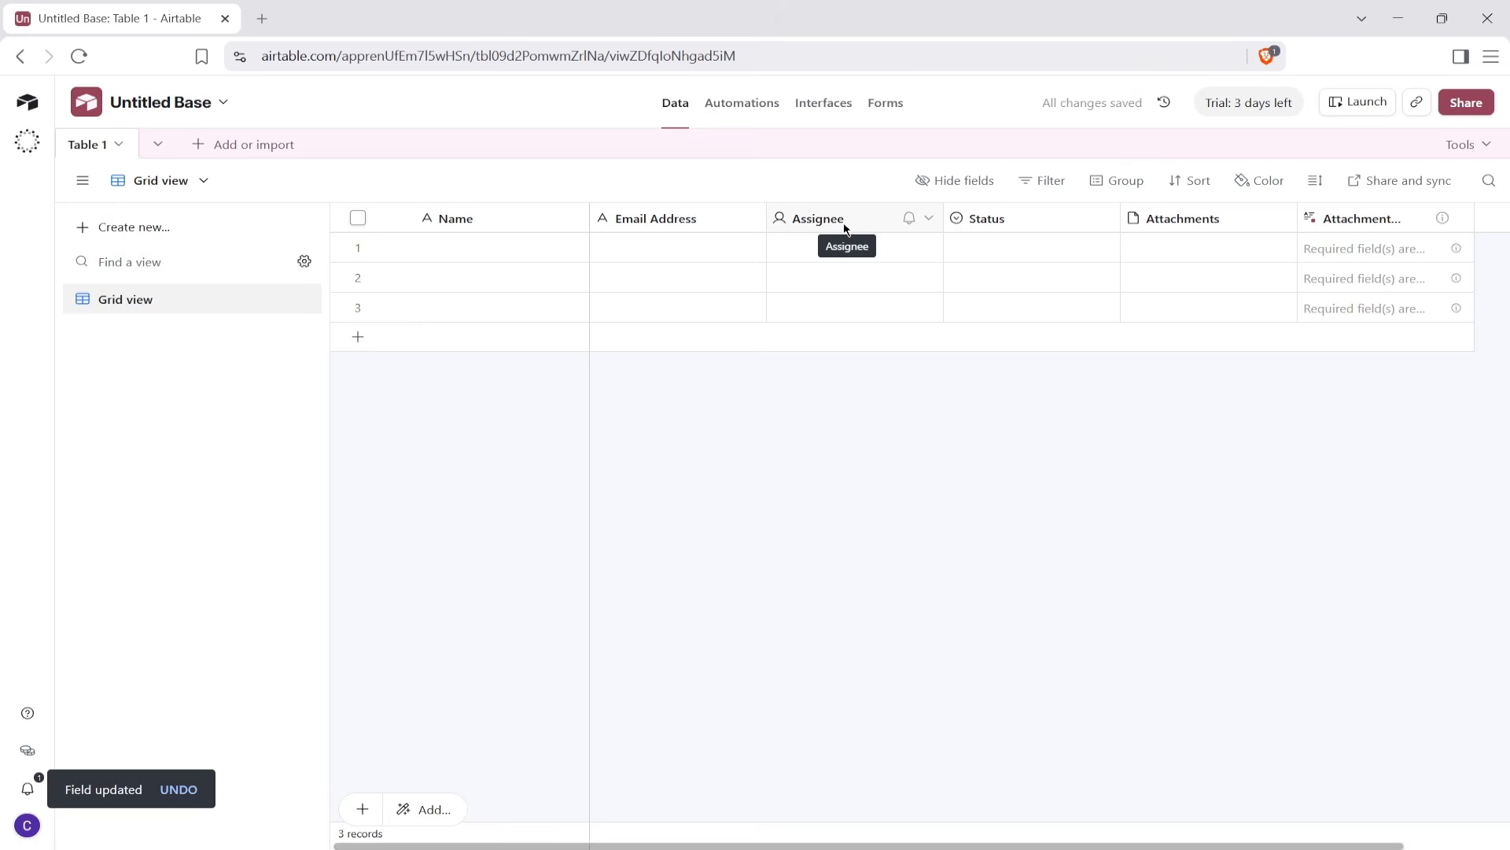
Convert the Assignee field to the Date type and rename it Date of Birth.
right_click(843, 223)
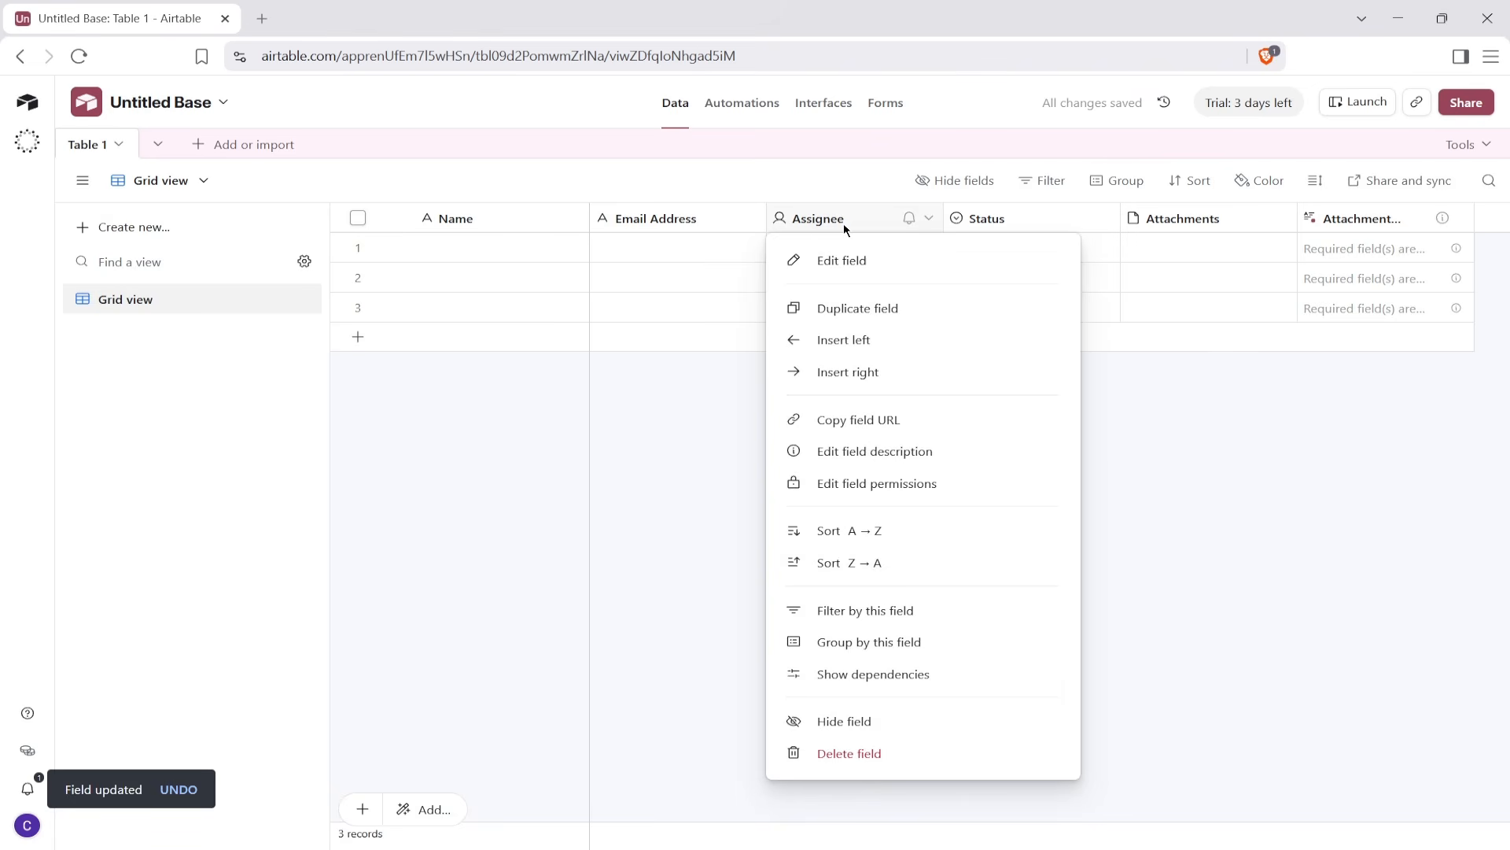
left_click(876, 261)
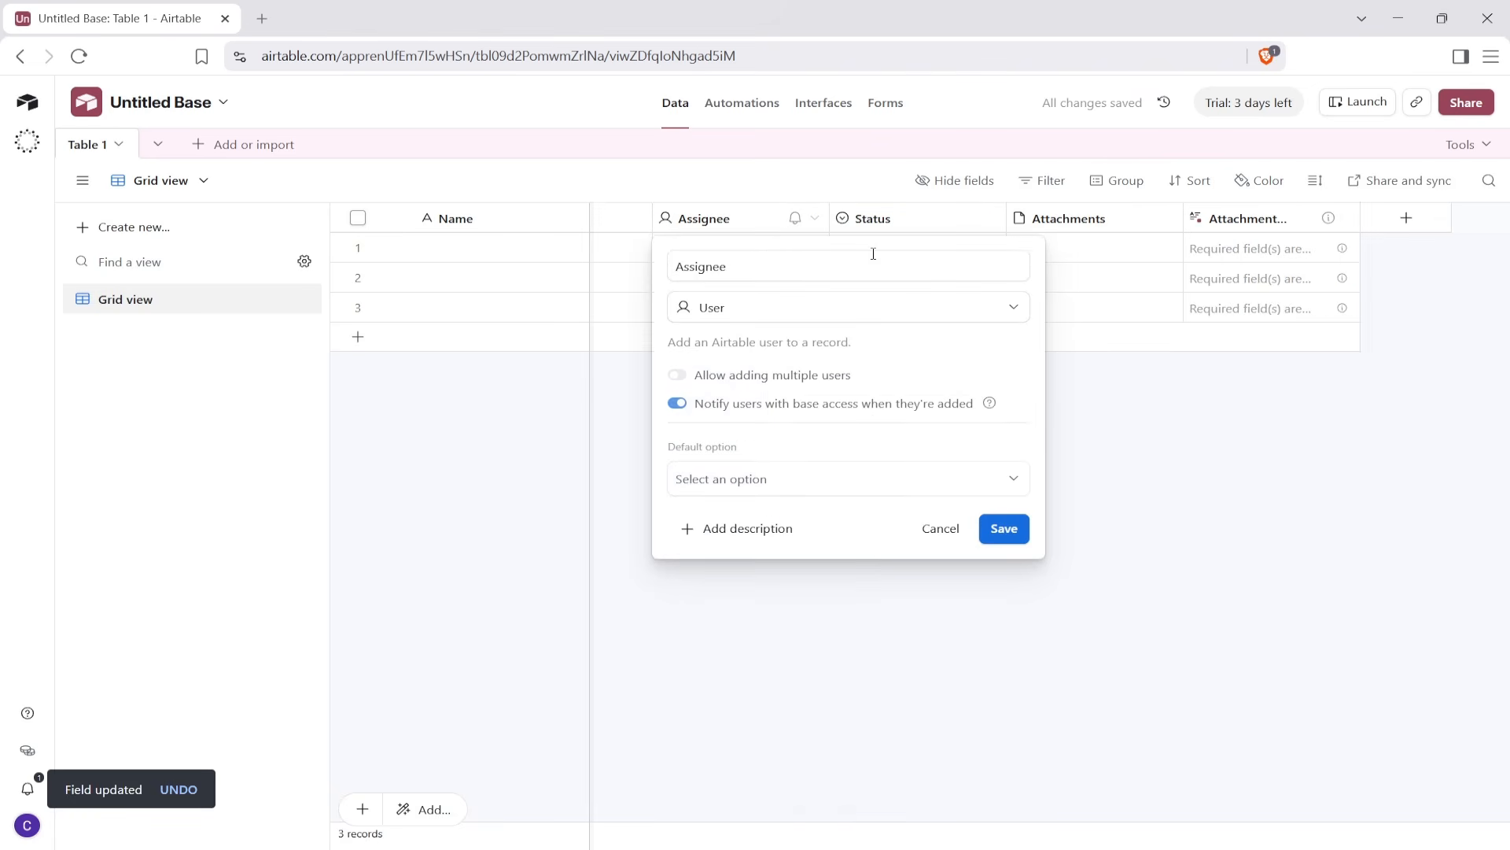
left_click(843, 324)
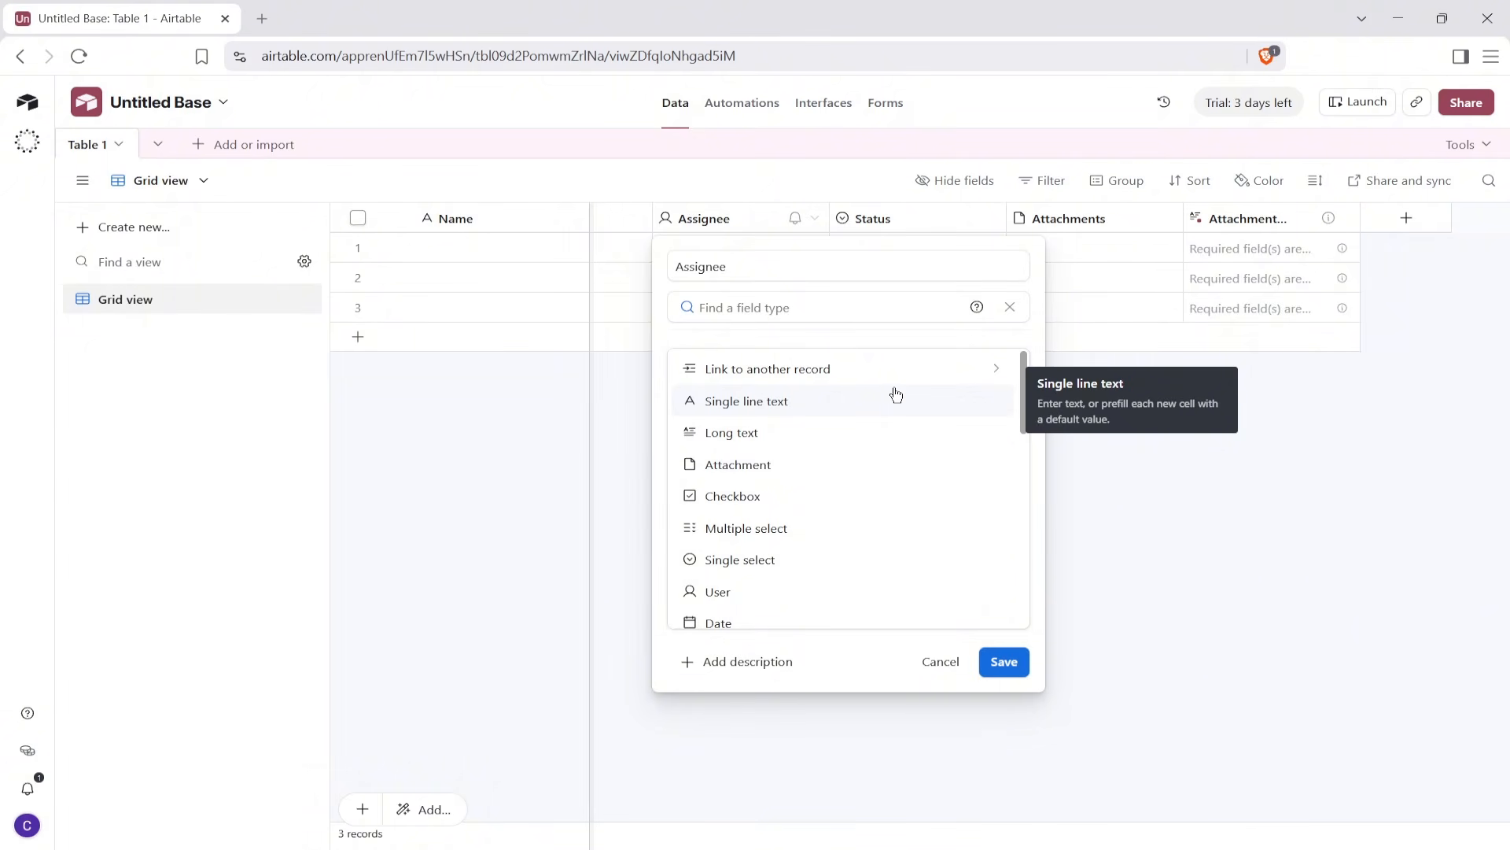
type("Date")
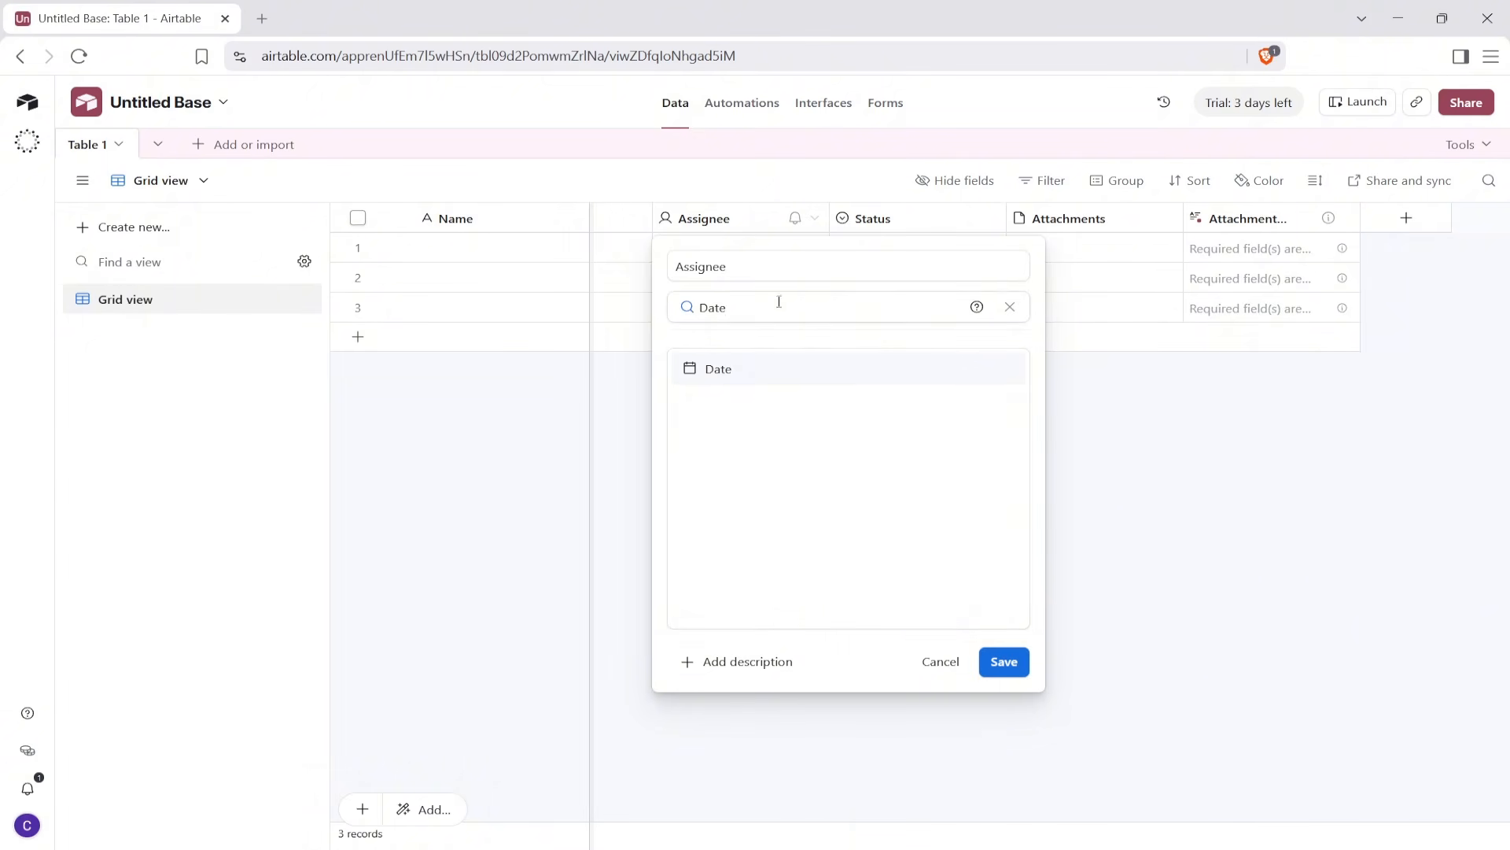
left_click(850, 381)
left_click(816, 270)
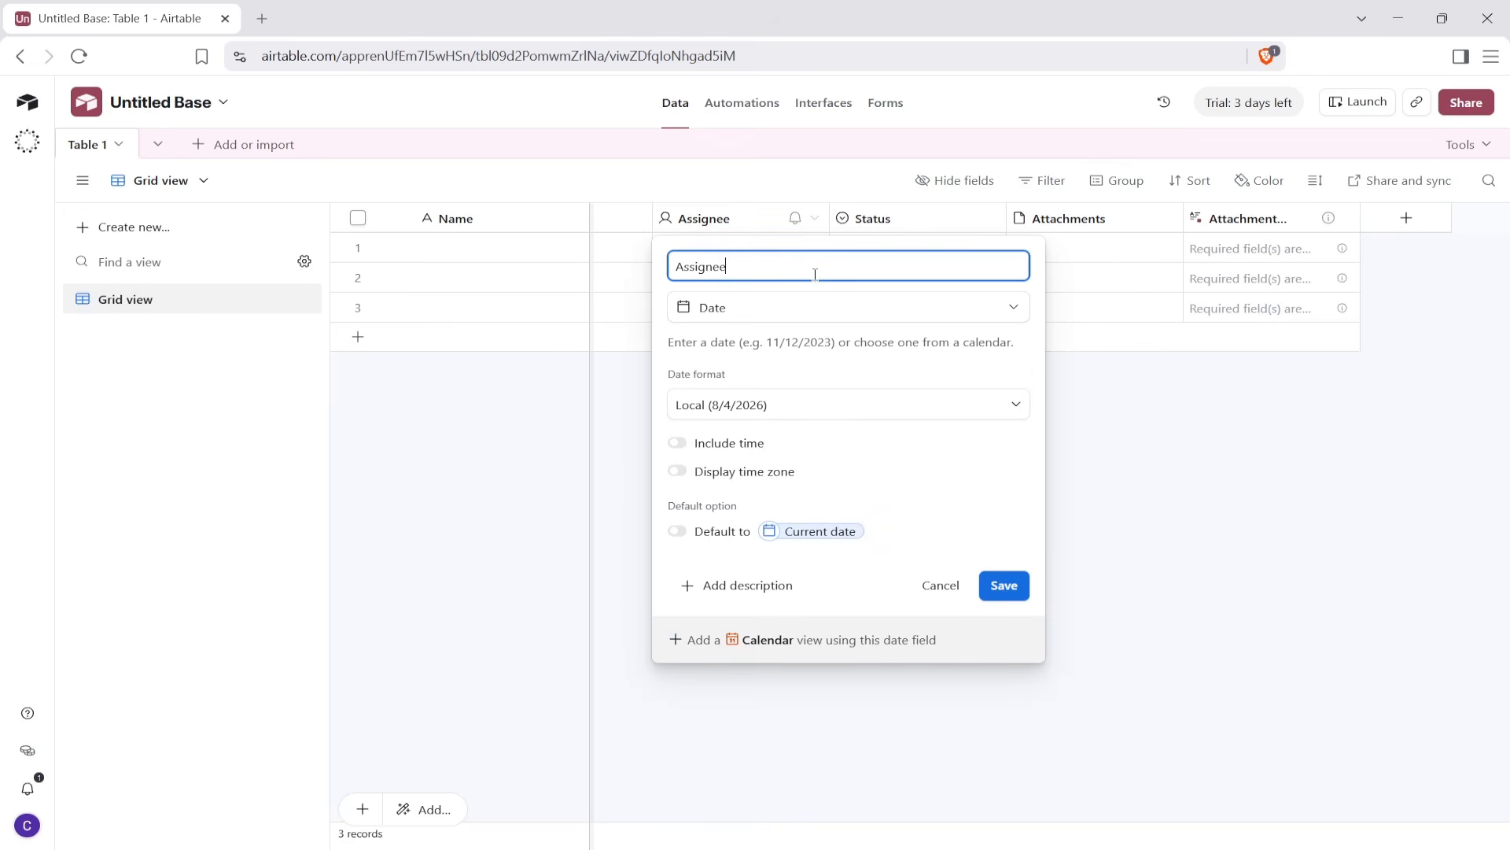
key("ctrl+a")
type("Date o")
left_click(1004, 585)
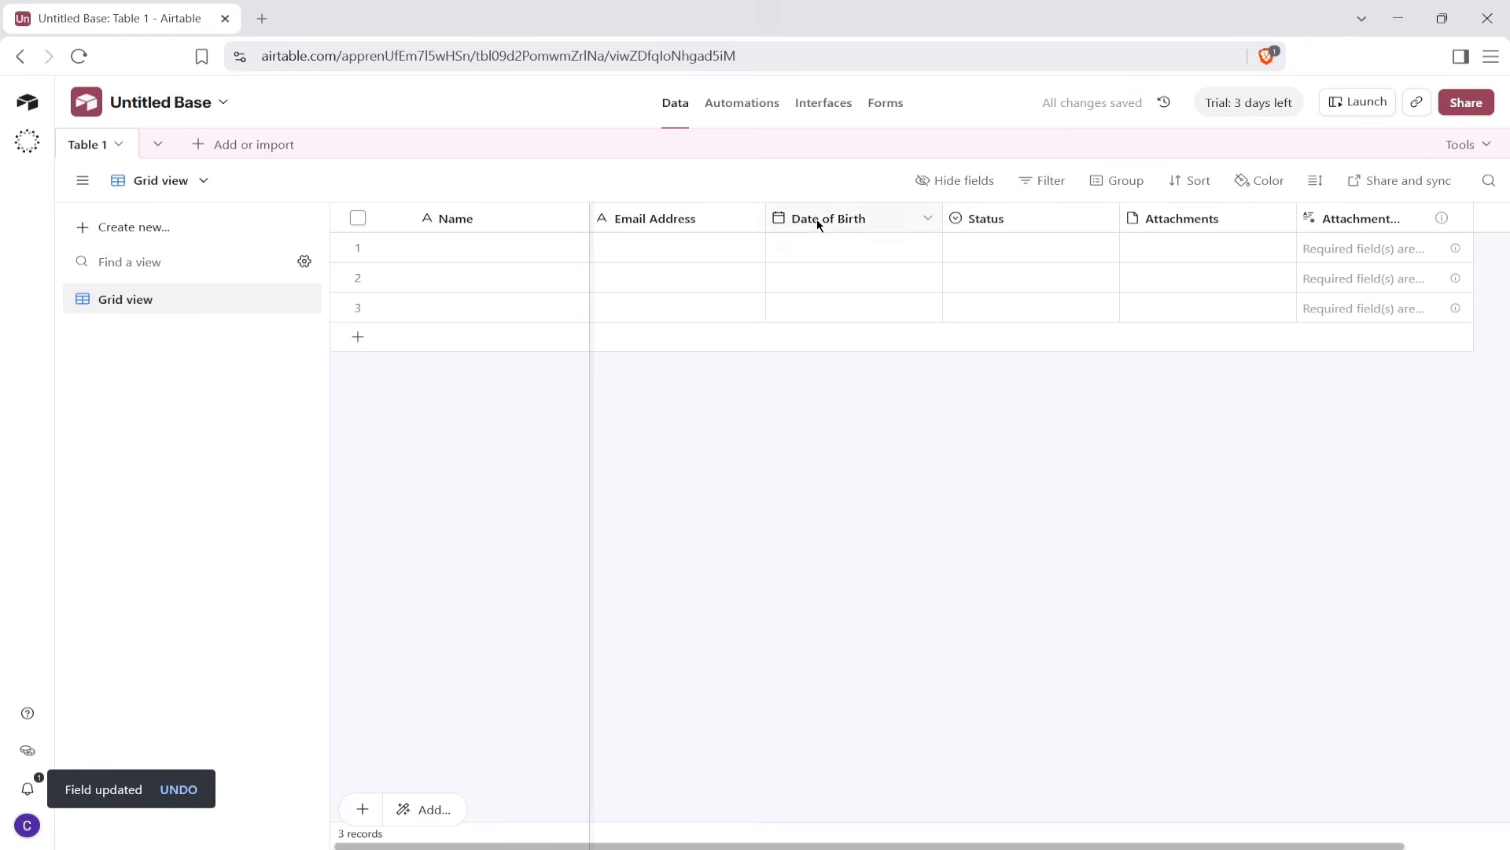
Rename the Status field Phone Number and change its type to Phone number.
scroll(818, 226, "right", 3)
right_click(906, 226)
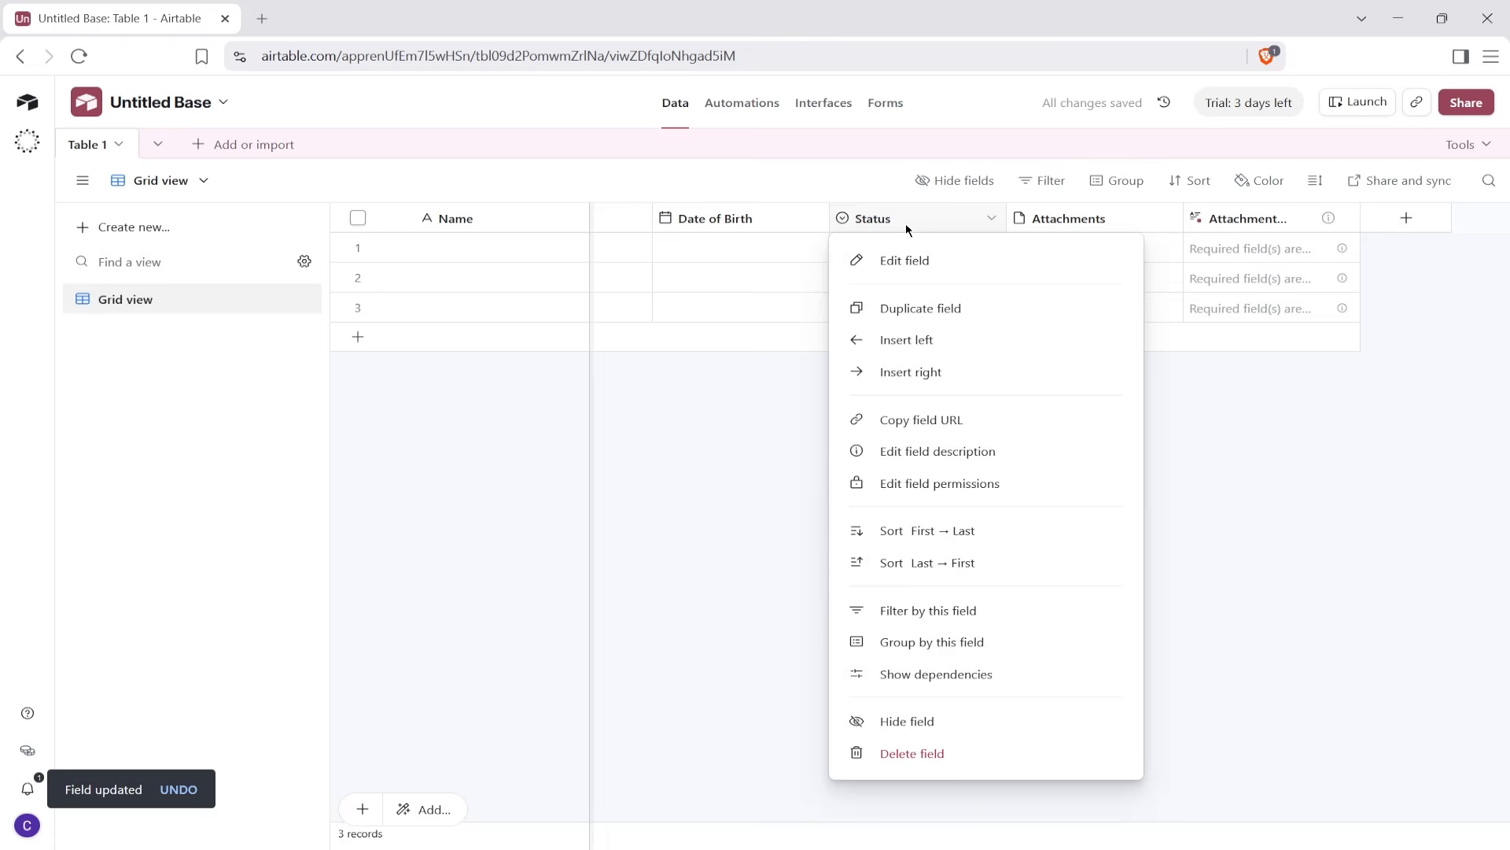
left_click(778, 424)
right_click(930, 212)
left_click(932, 267)
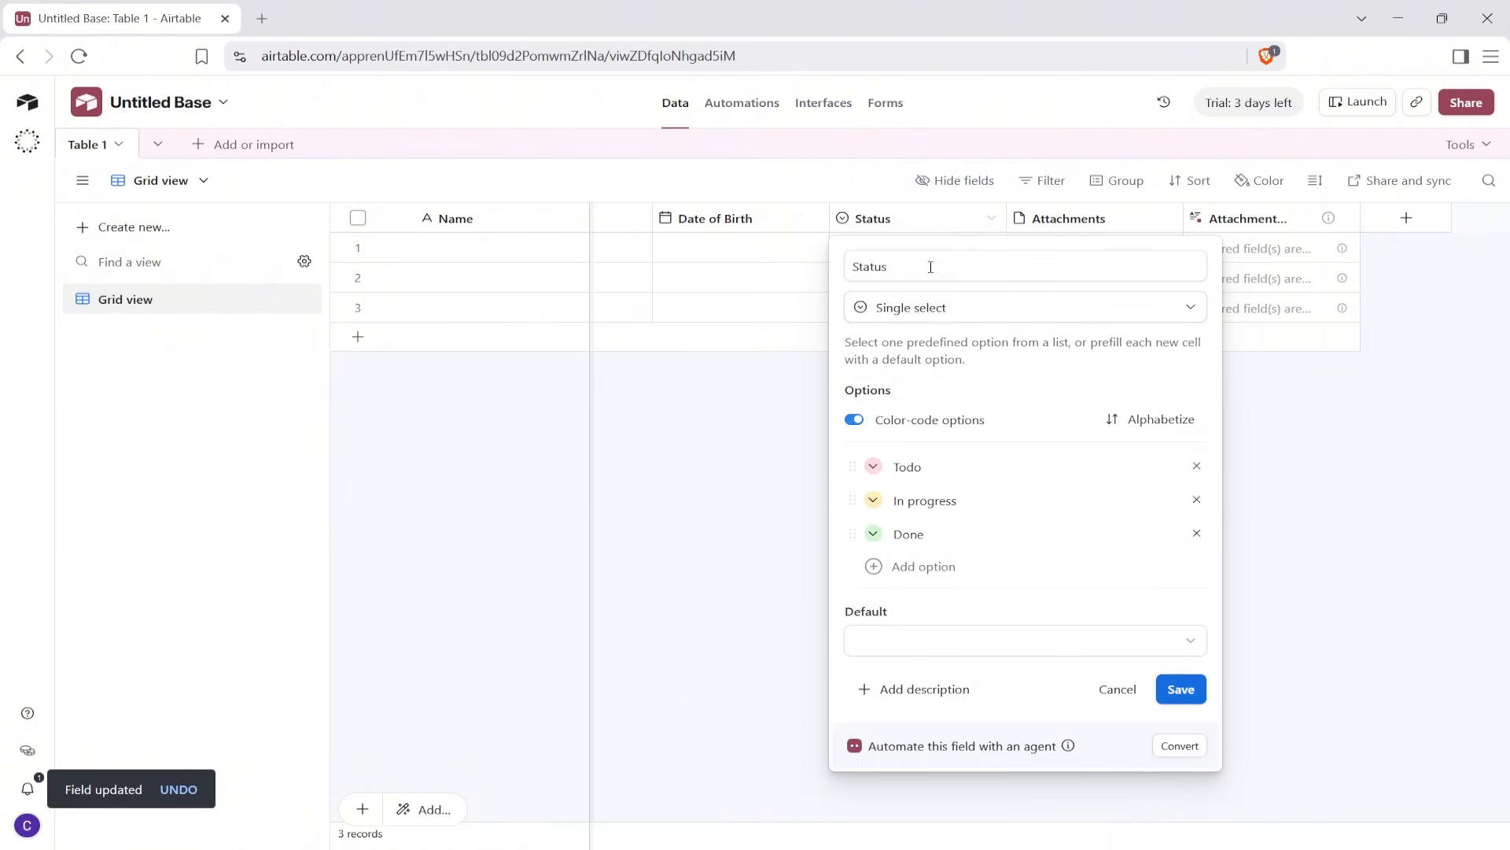
type("Phone Number")
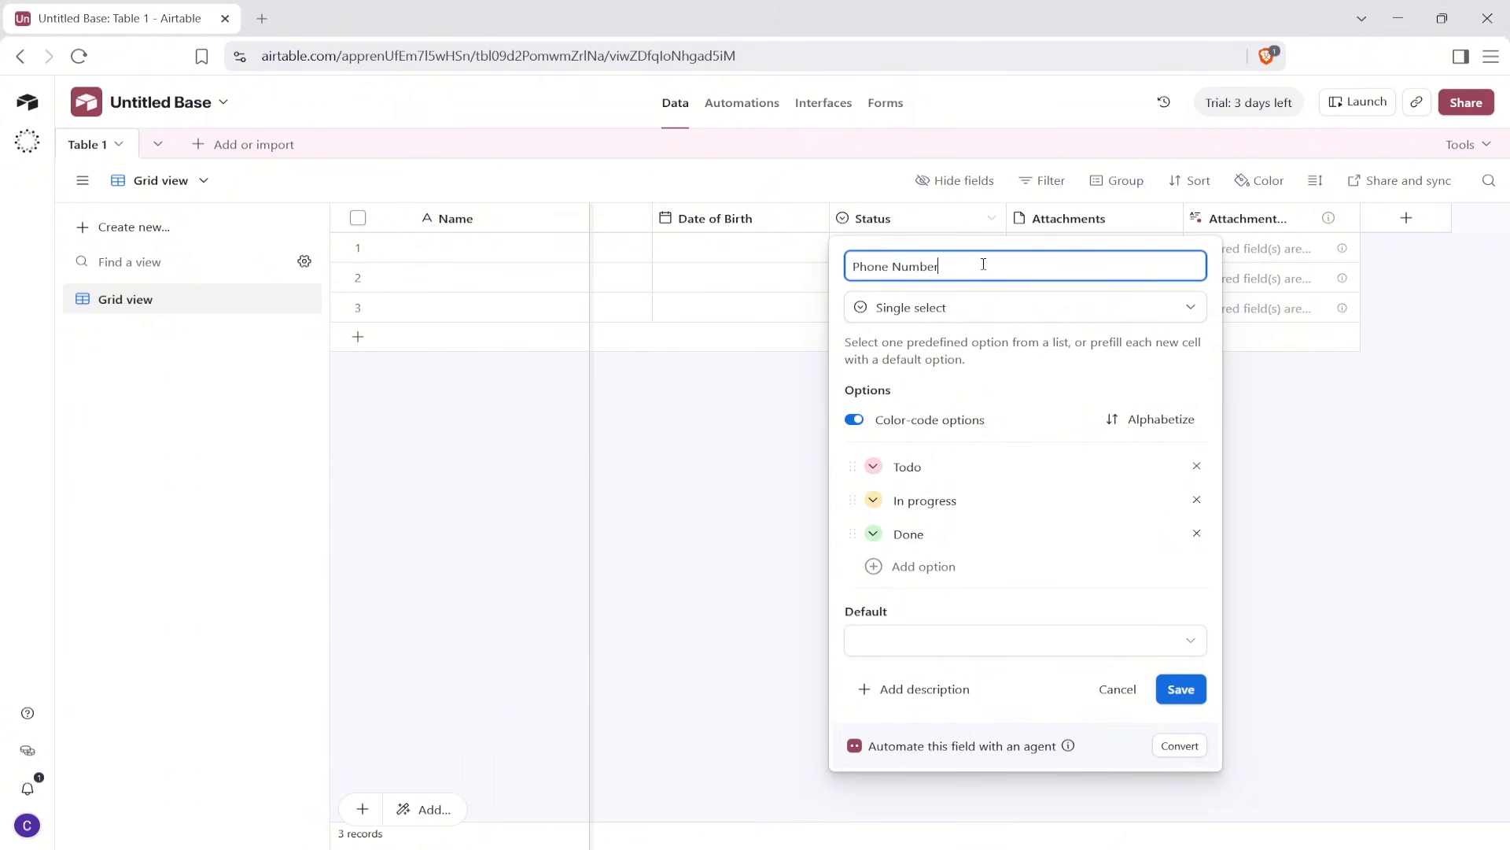
left_click(1101, 318)
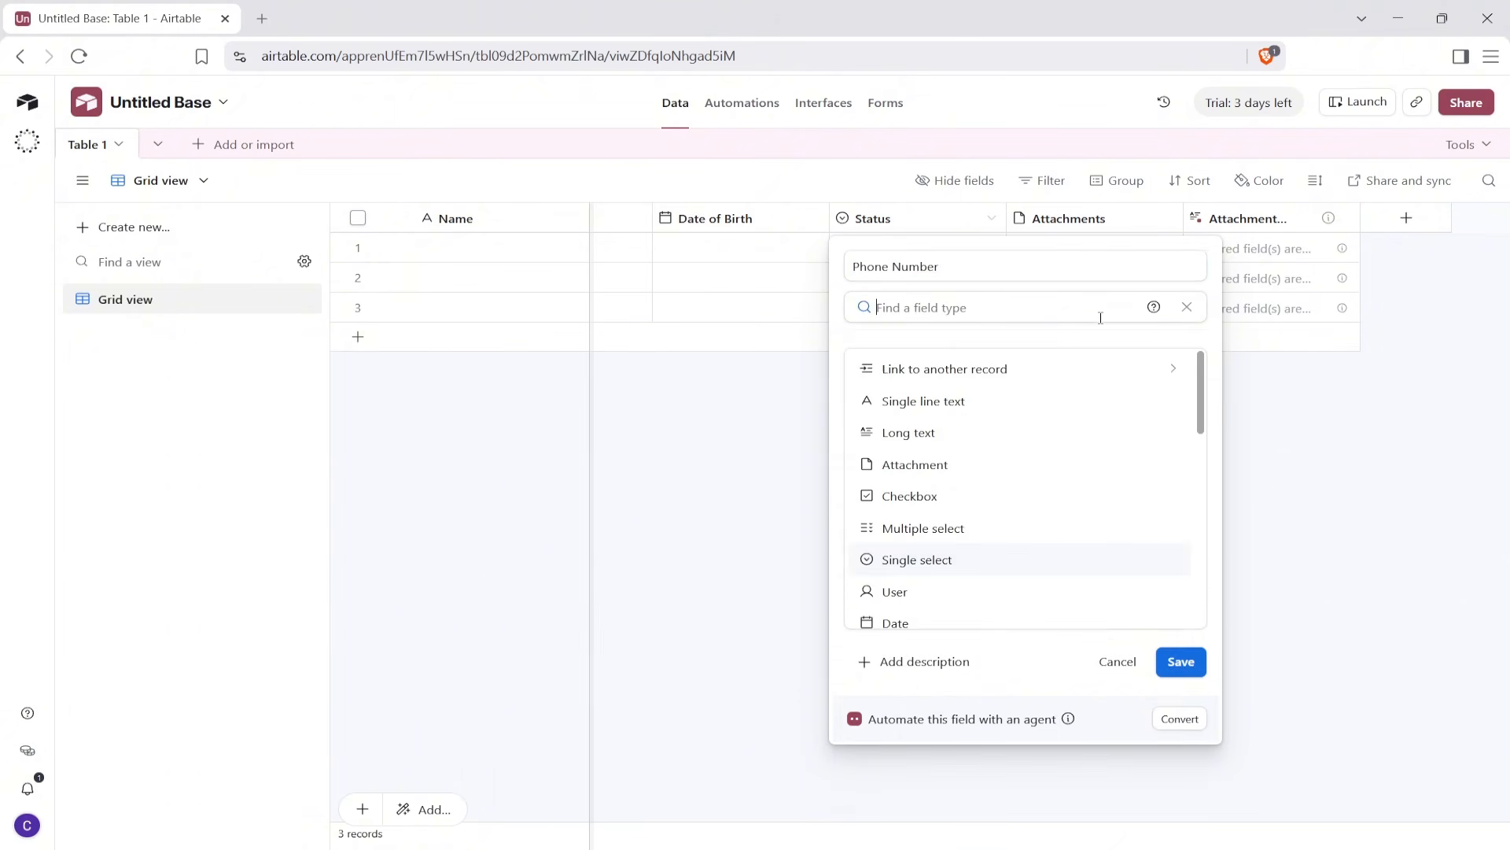
type("Num")
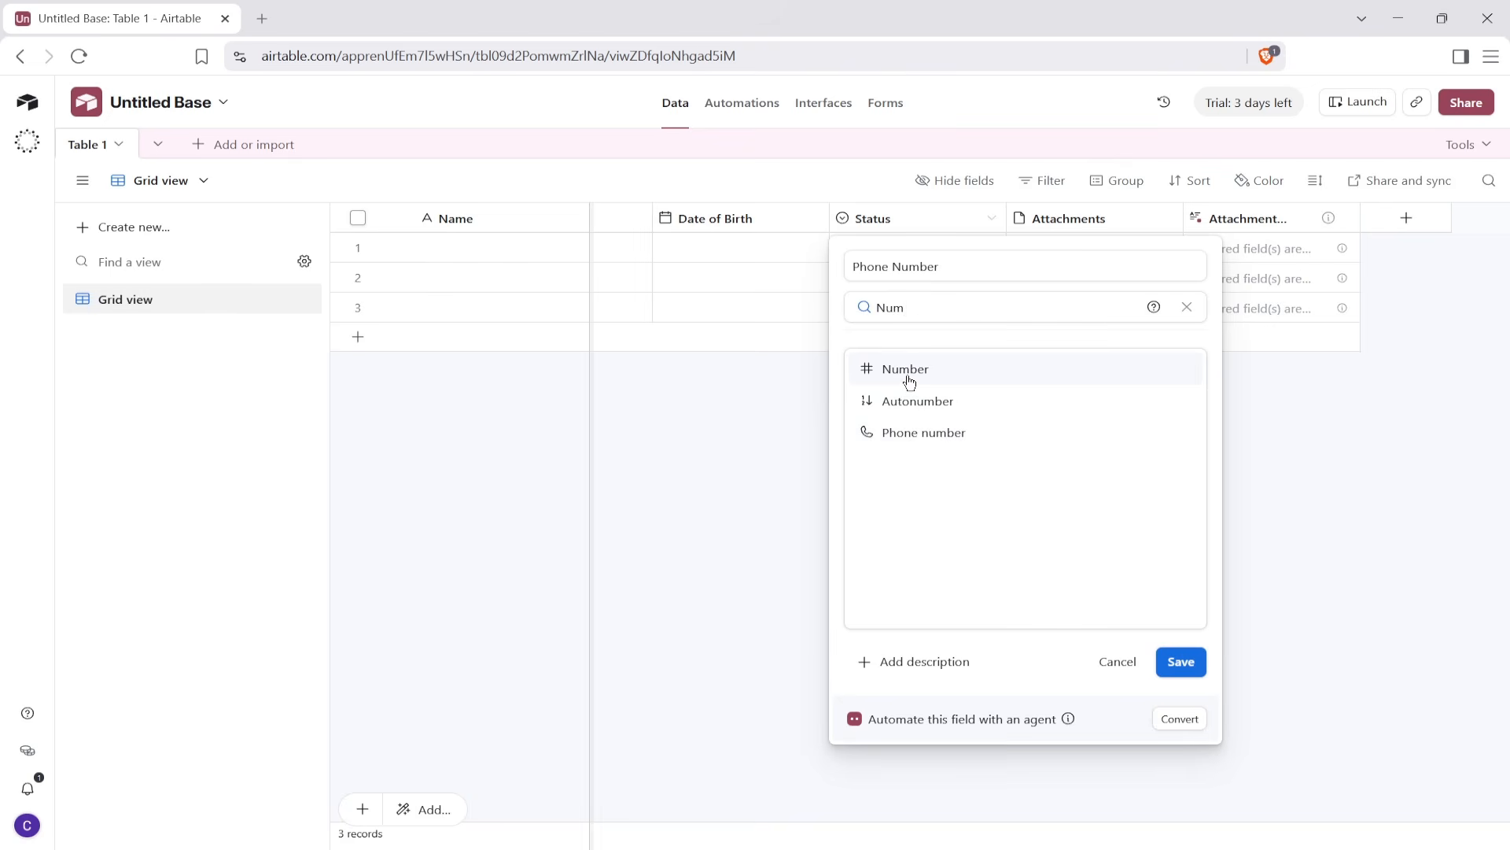
left_click(957, 448)
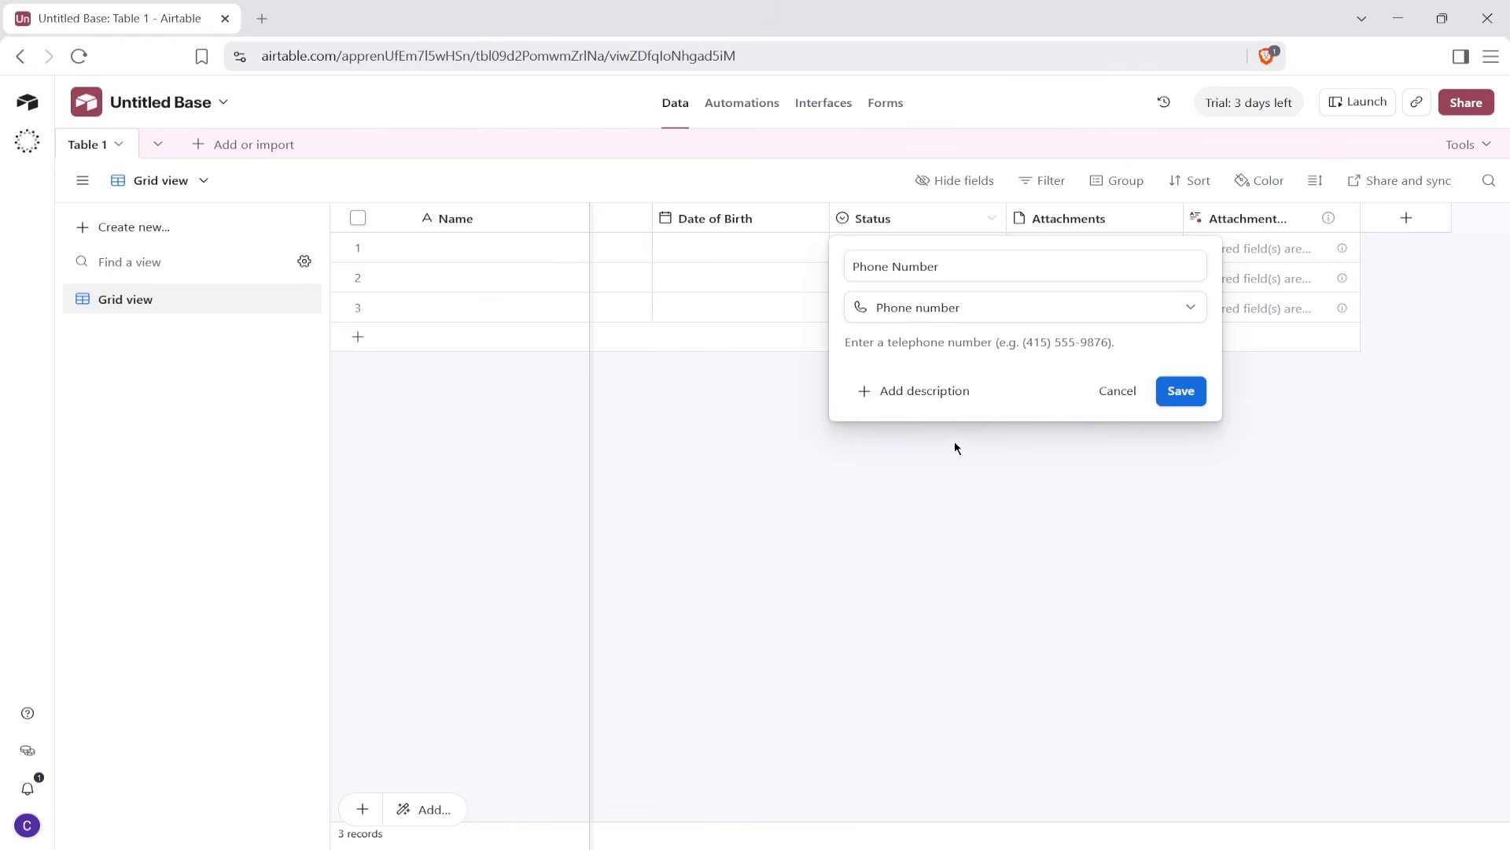
left_click(1180, 391)
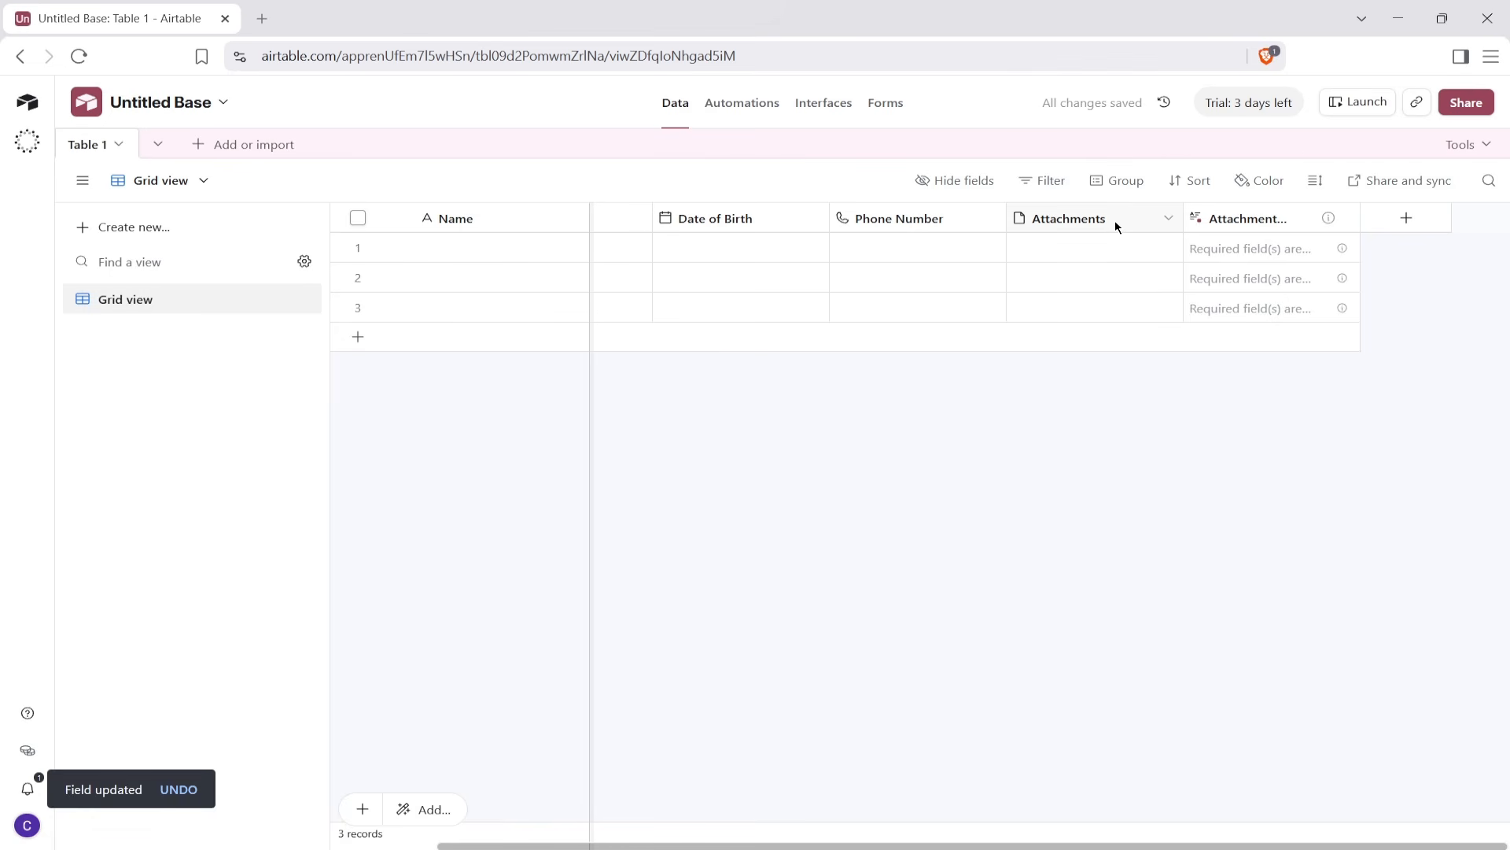
Change the Attachments field to long text and rename it Address.
scroll(1116, 220, "left", 2)
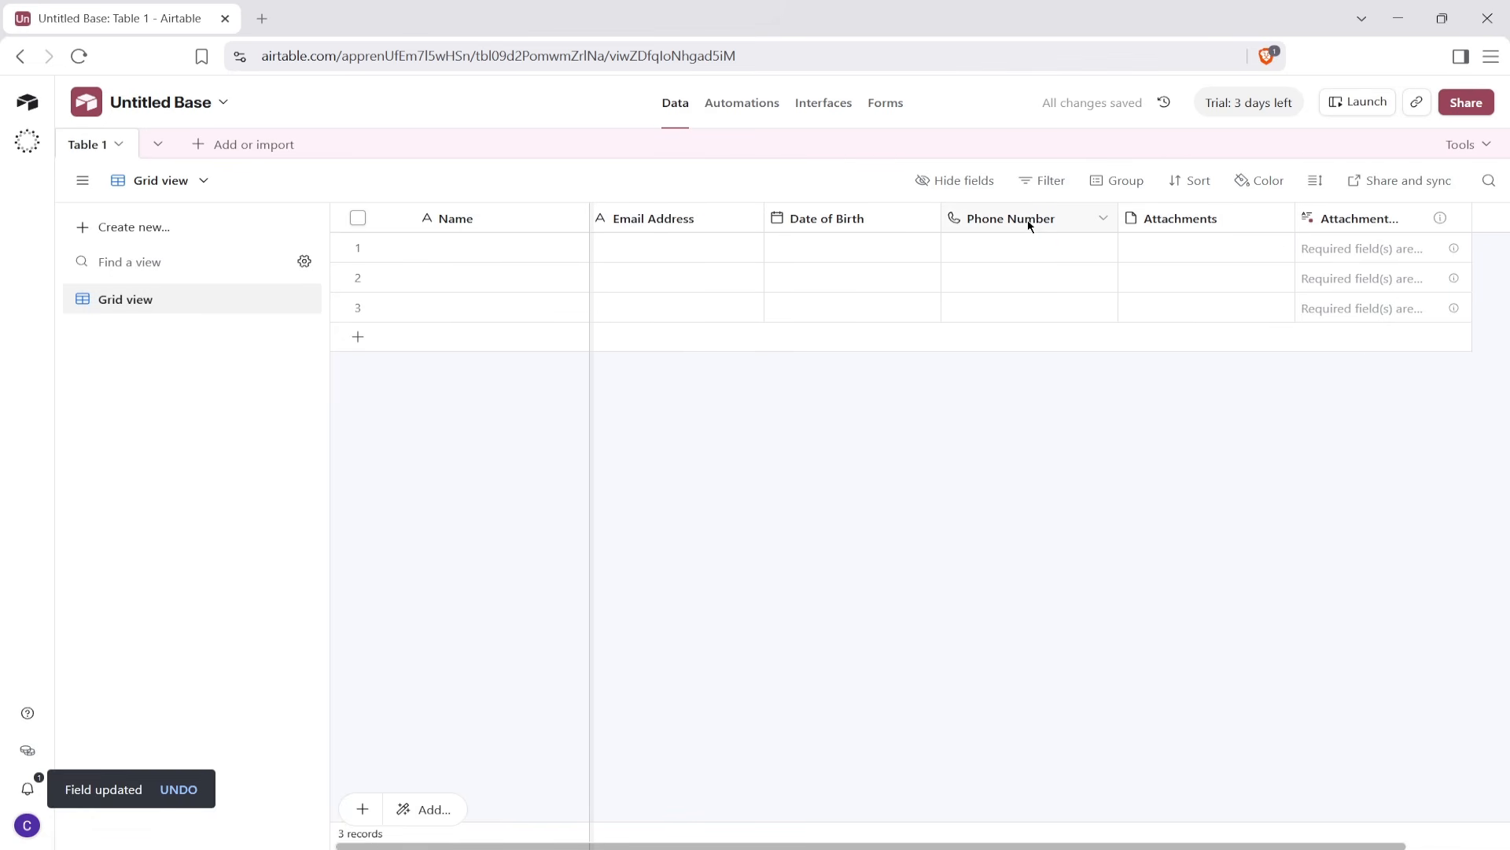
scroll(1117, 221, "right", 2)
right_click(1099, 225)
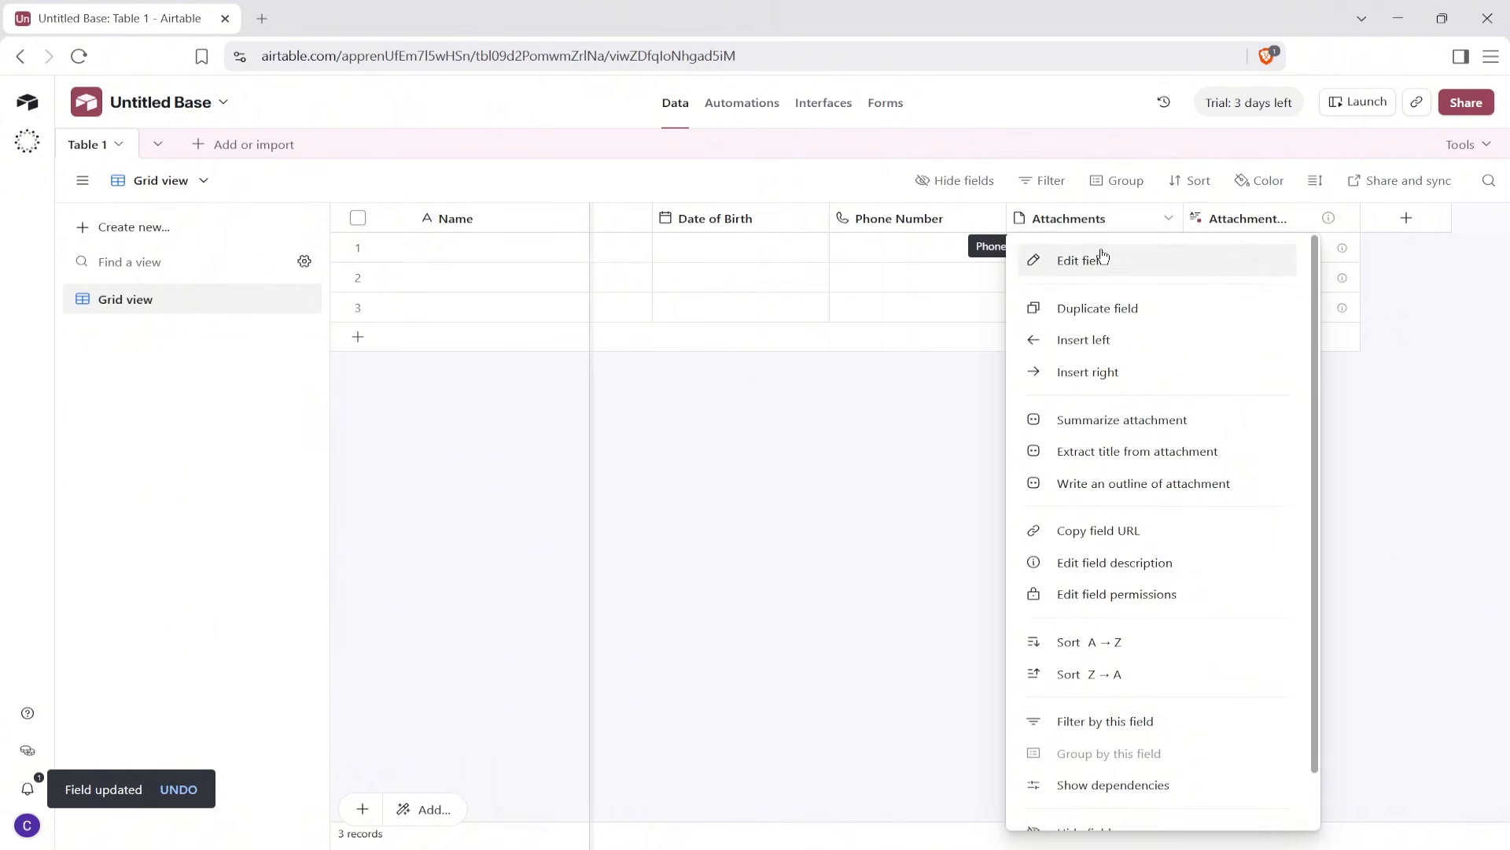
left_click(1100, 255)
left_click(1117, 307)
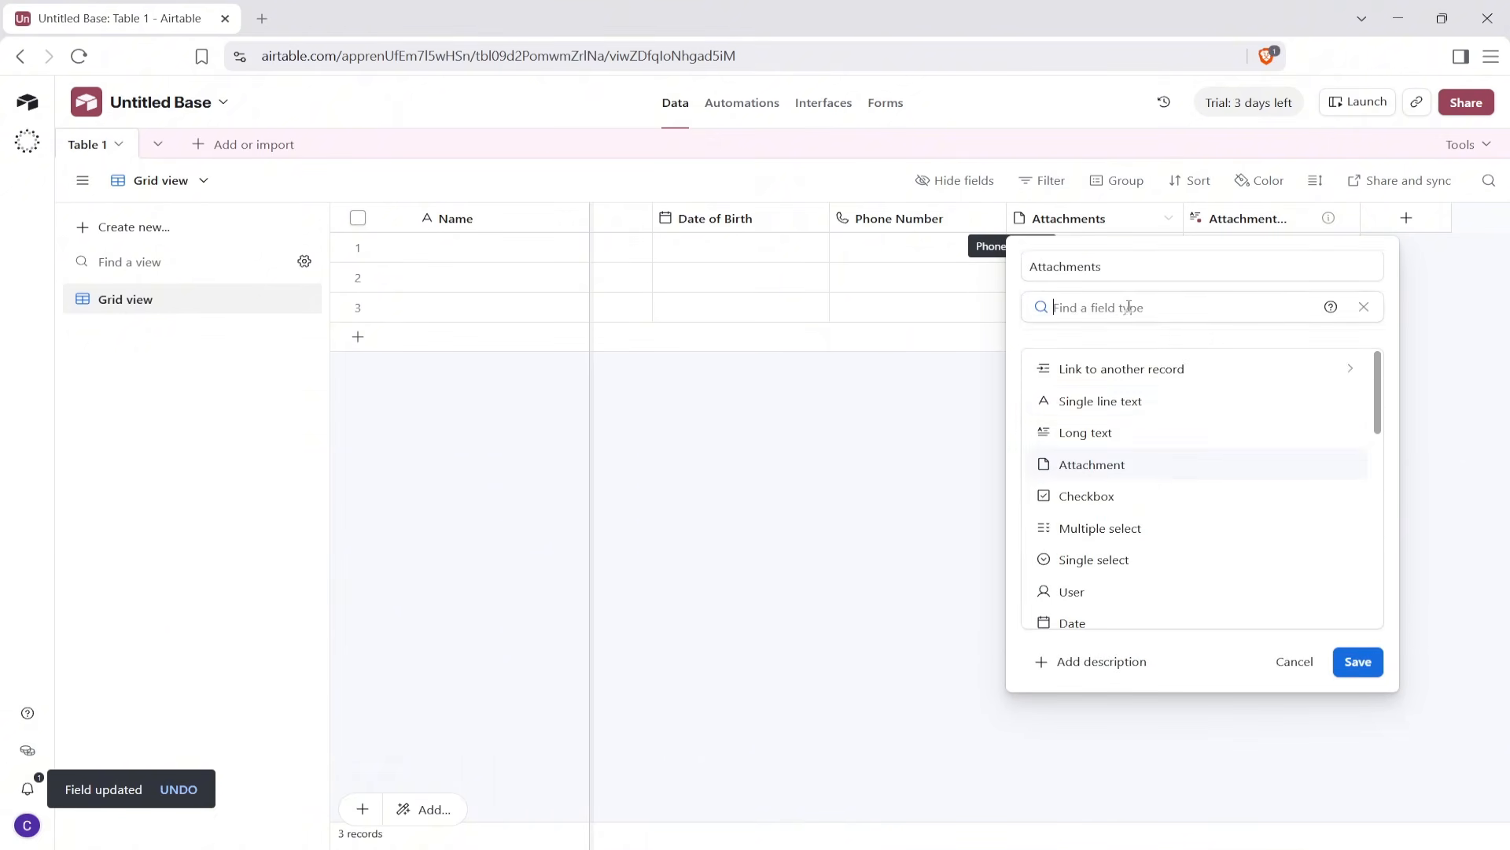
left_click(1155, 430)
double_click(1149, 268)
type("Address")
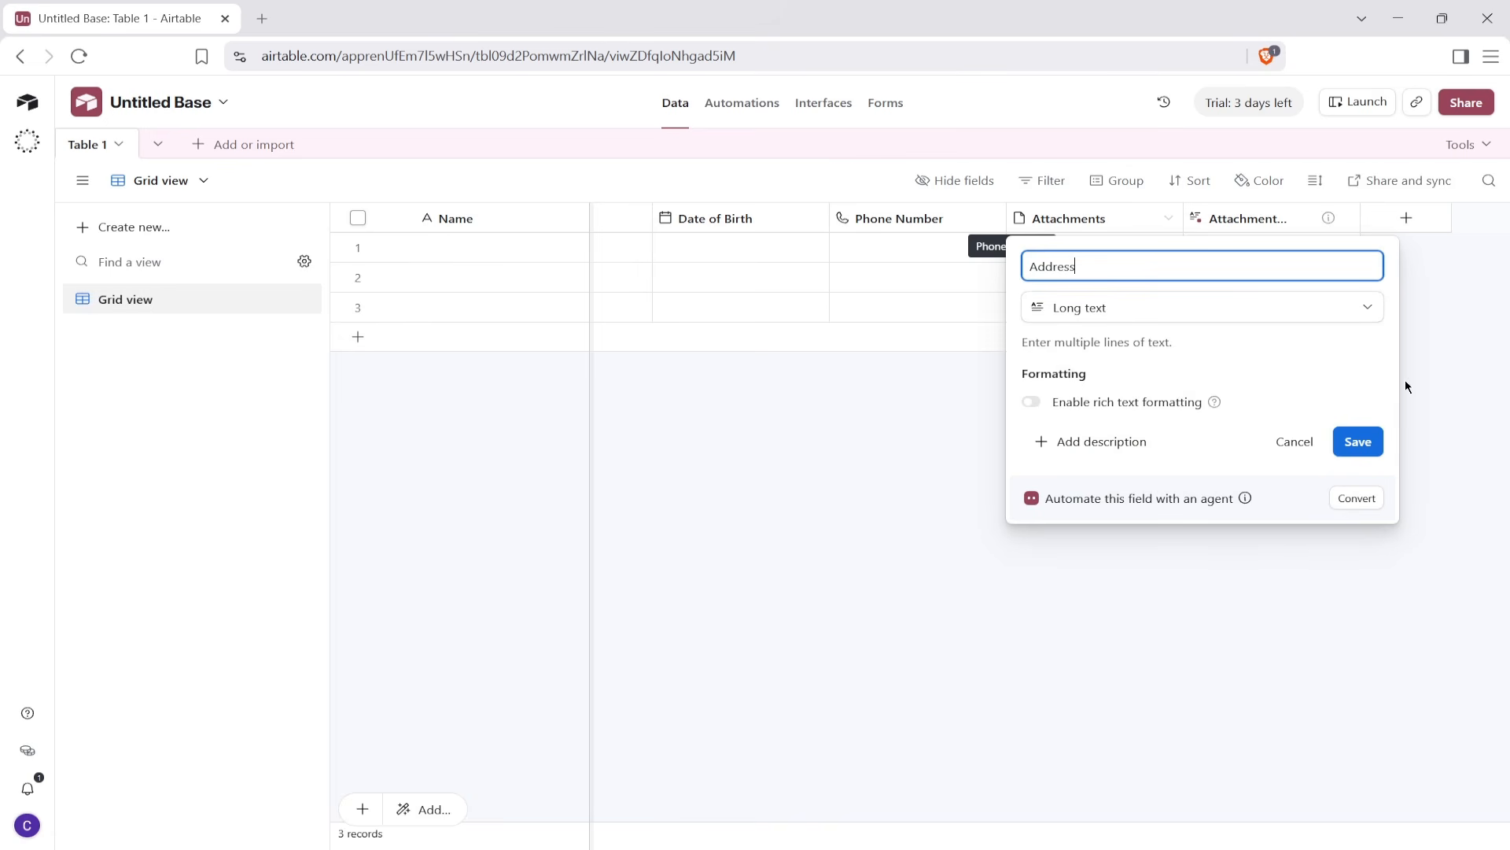
left_click(1365, 441)
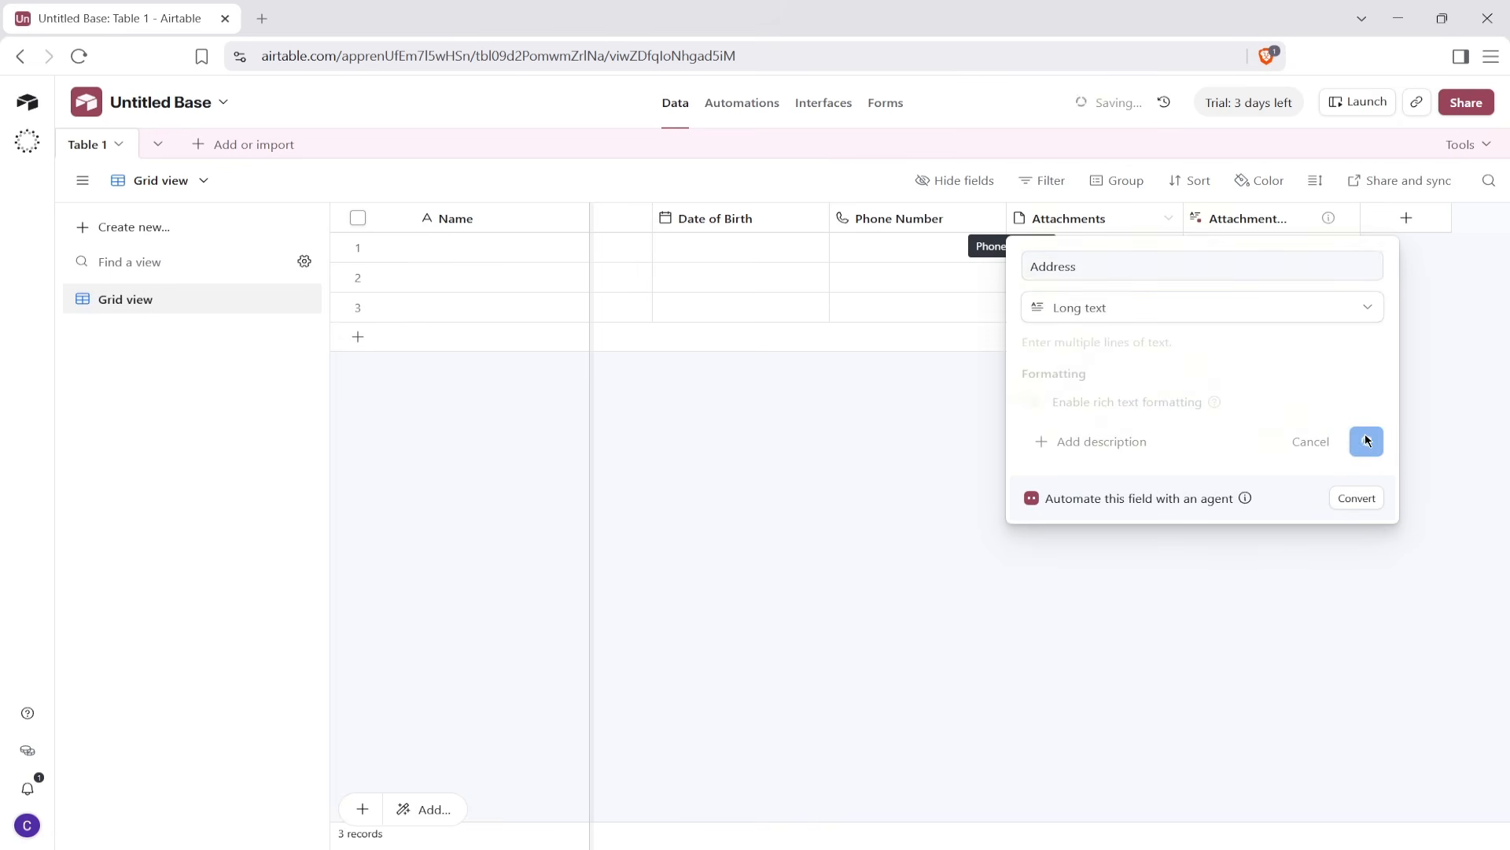
left_click(875, 589)
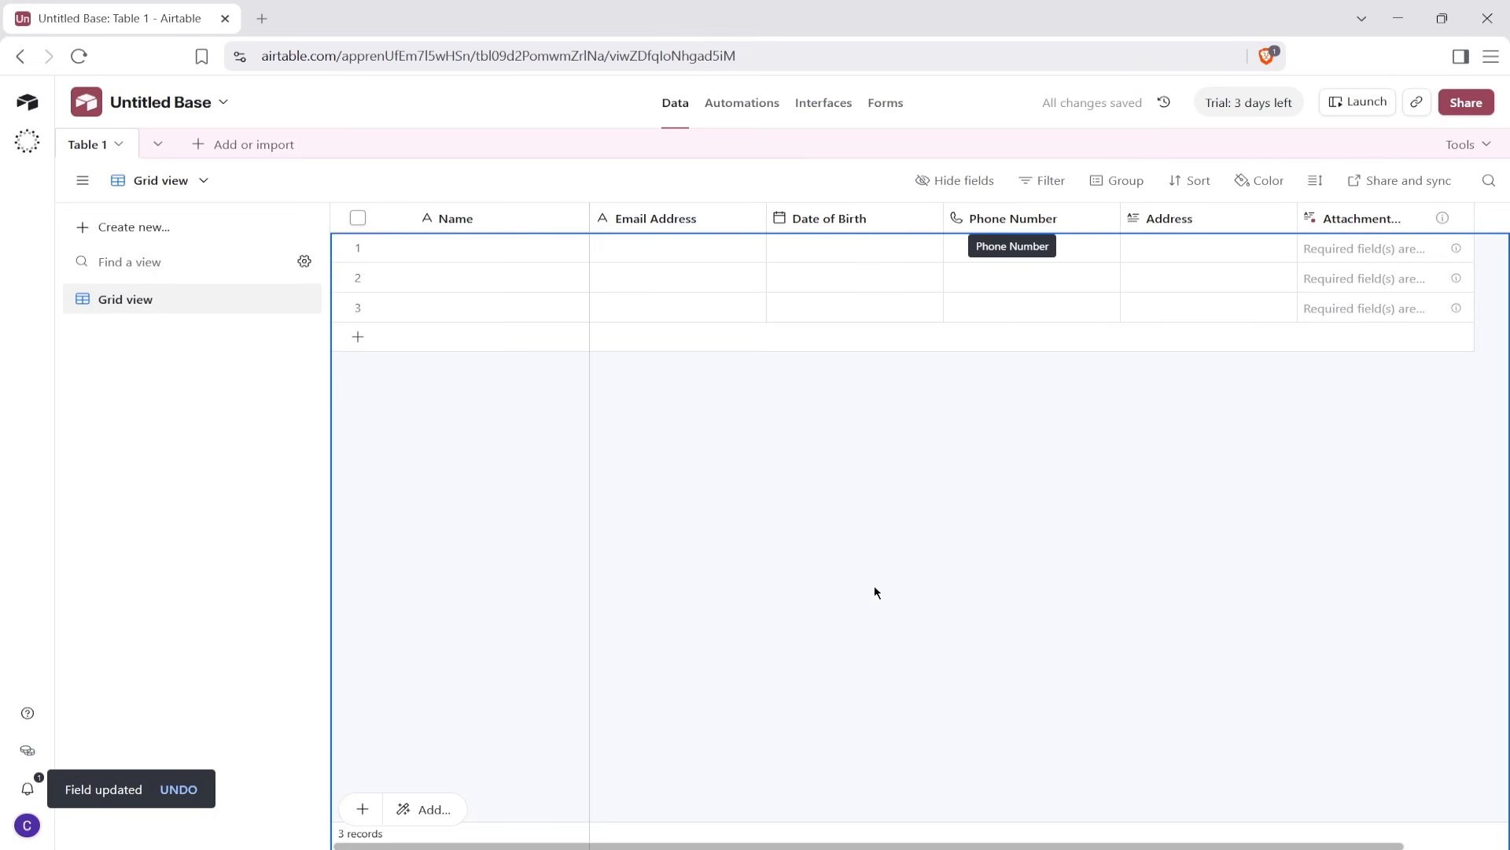
left_click(834, 583)
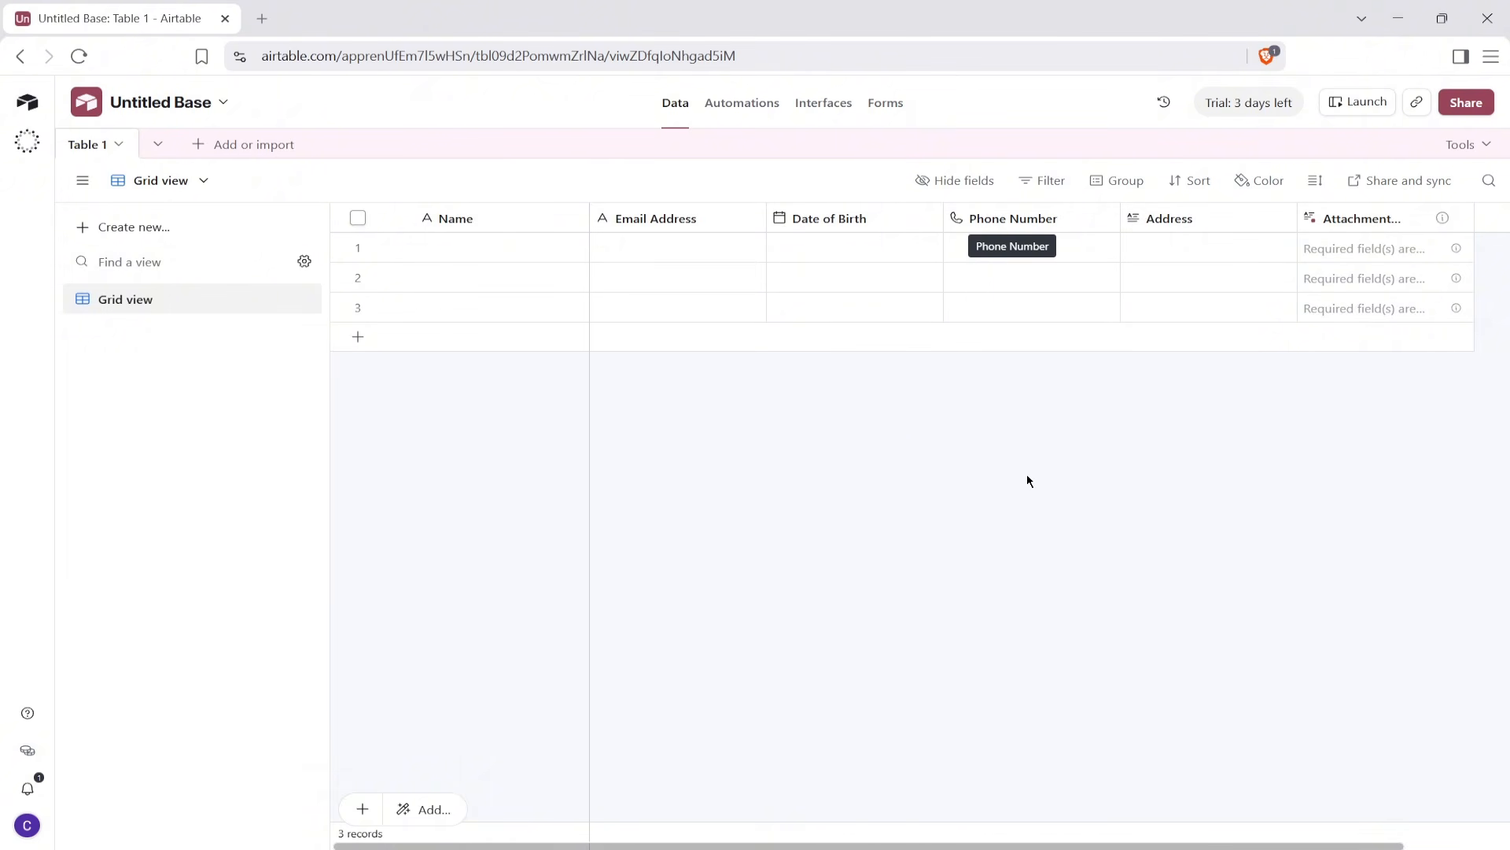
Create a form from Table 1 with the upgraded form builder and open its Name field's settings.
left_click(131, 237)
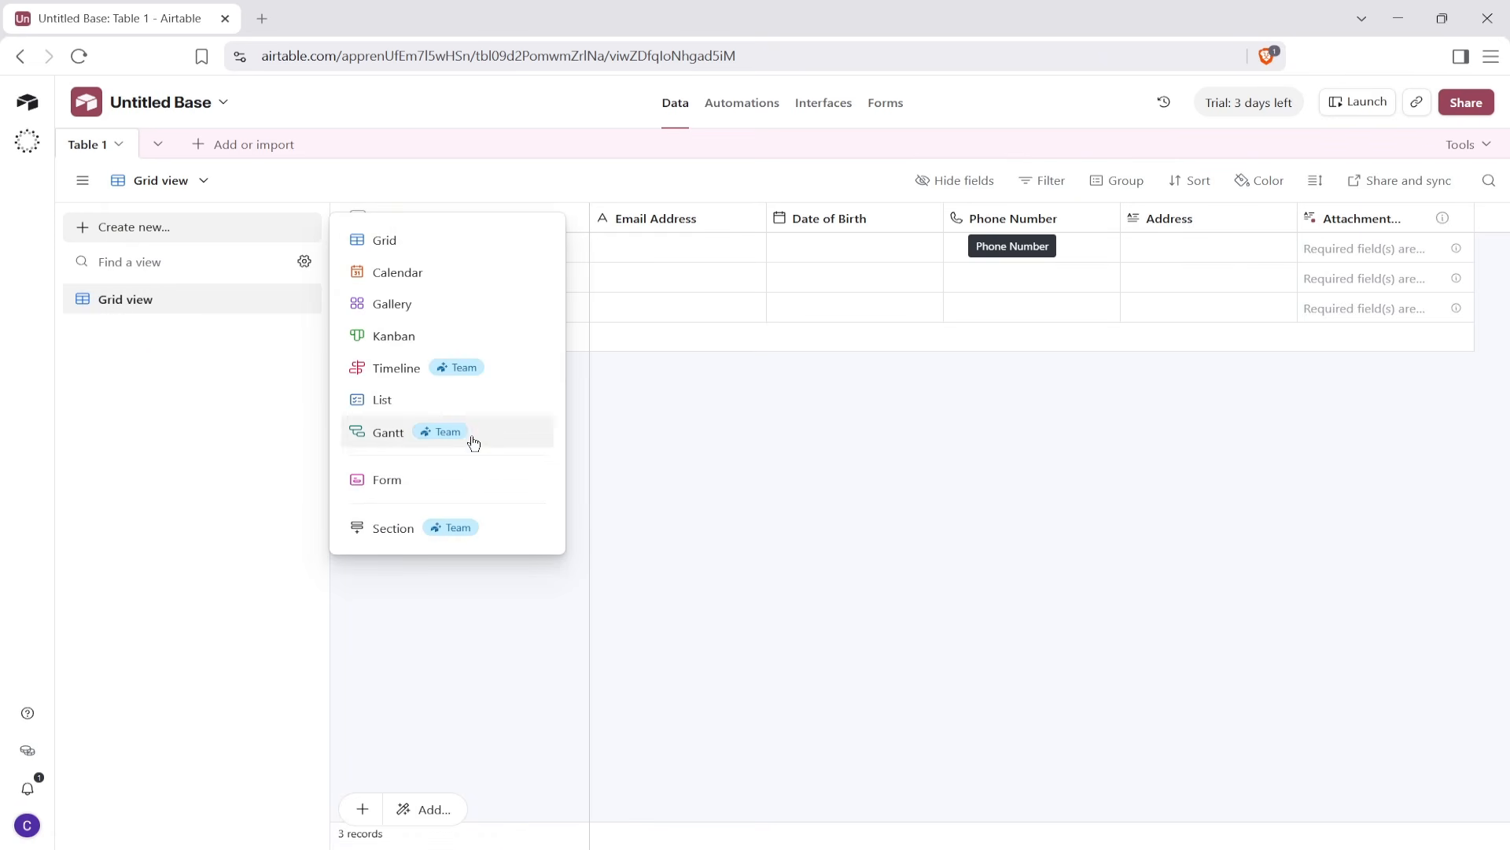
left_click(447, 495)
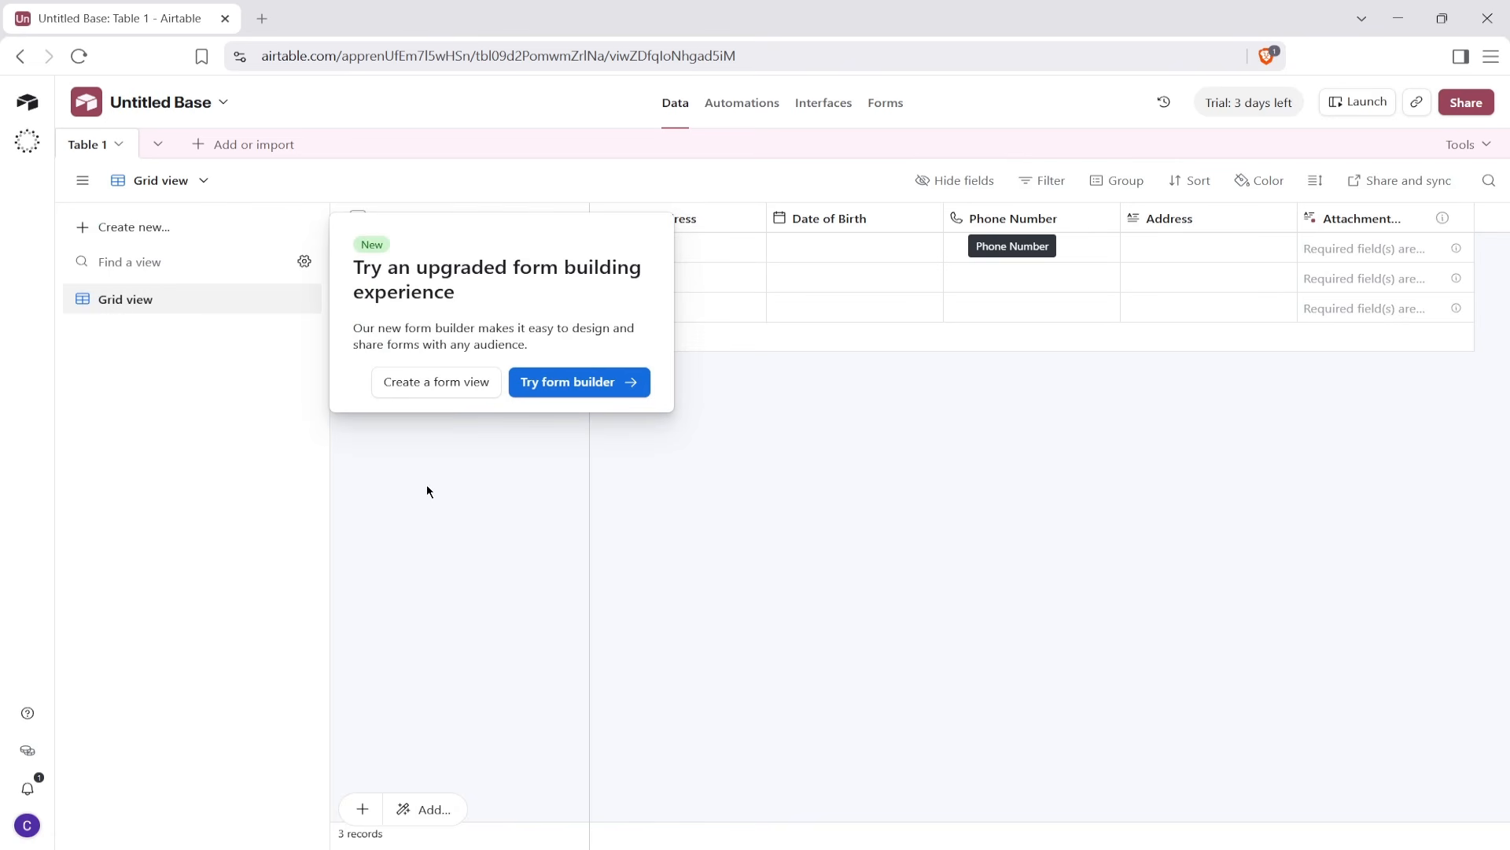
left_click(580, 382)
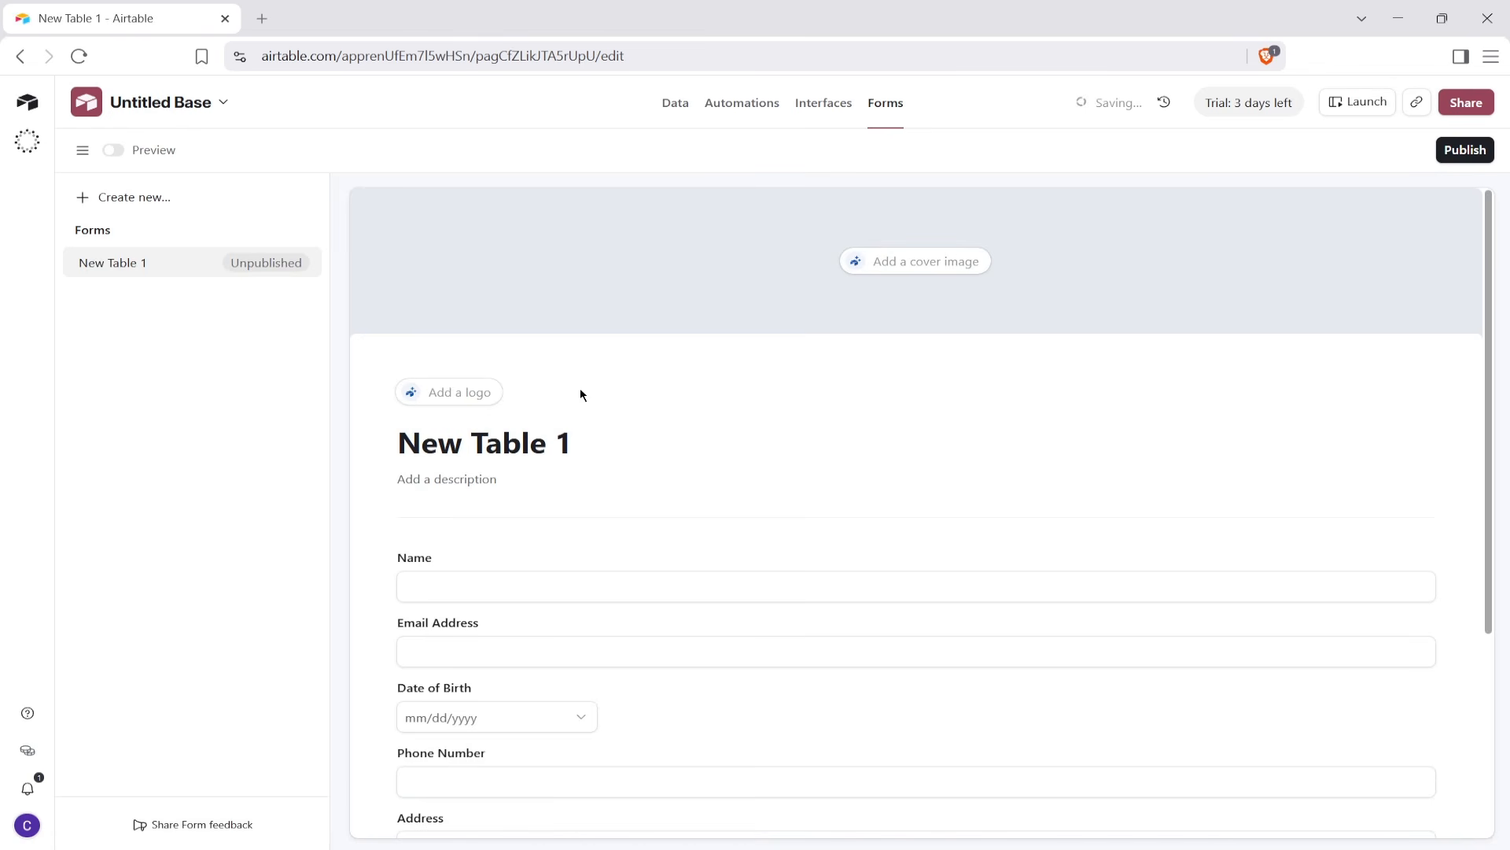
scroll(581, 394, "down", 3)
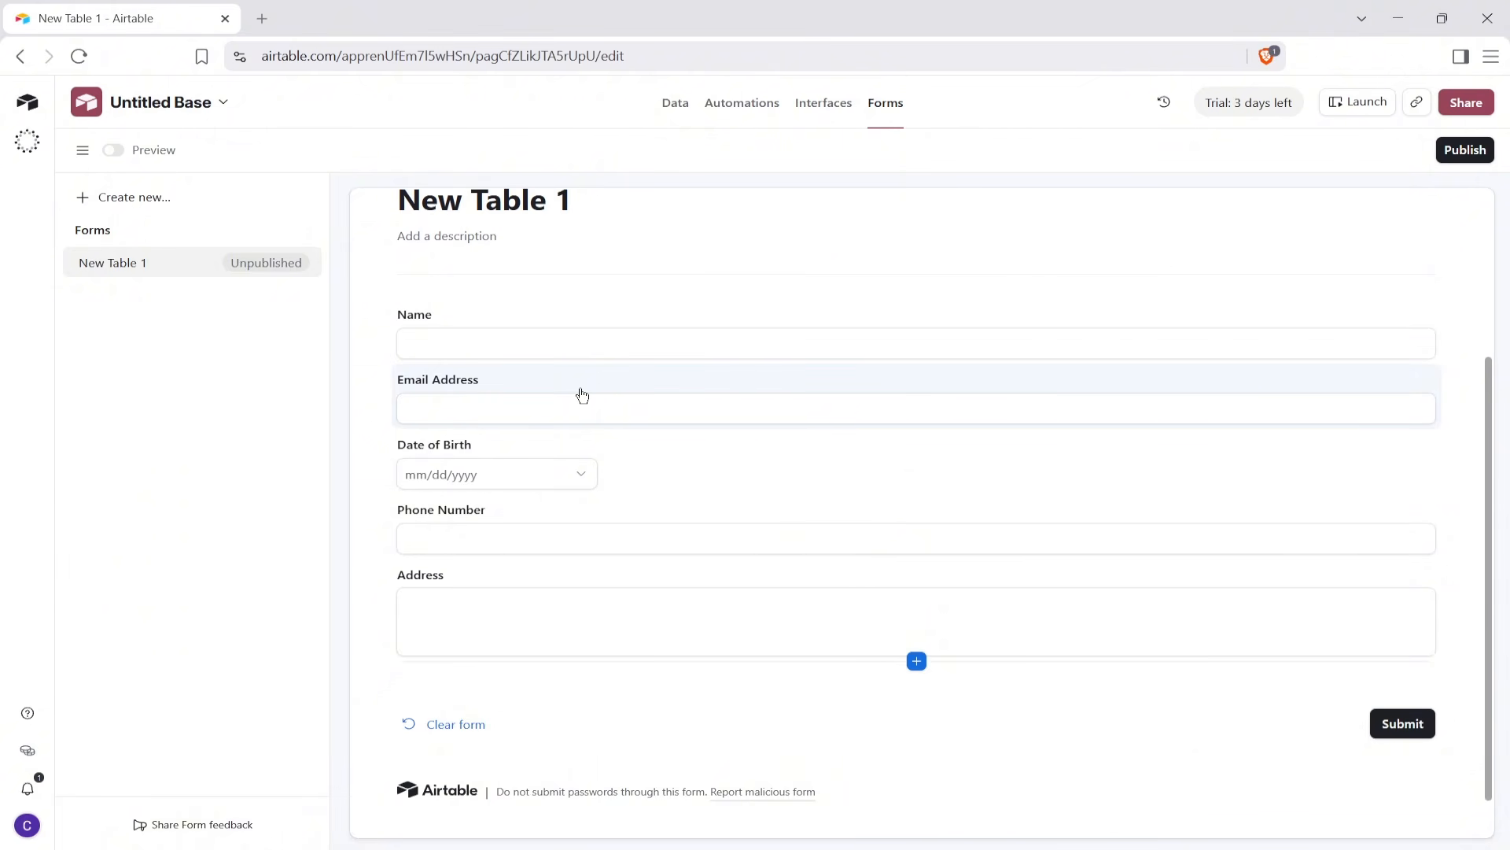
scroll(586, 393, "up", 3)
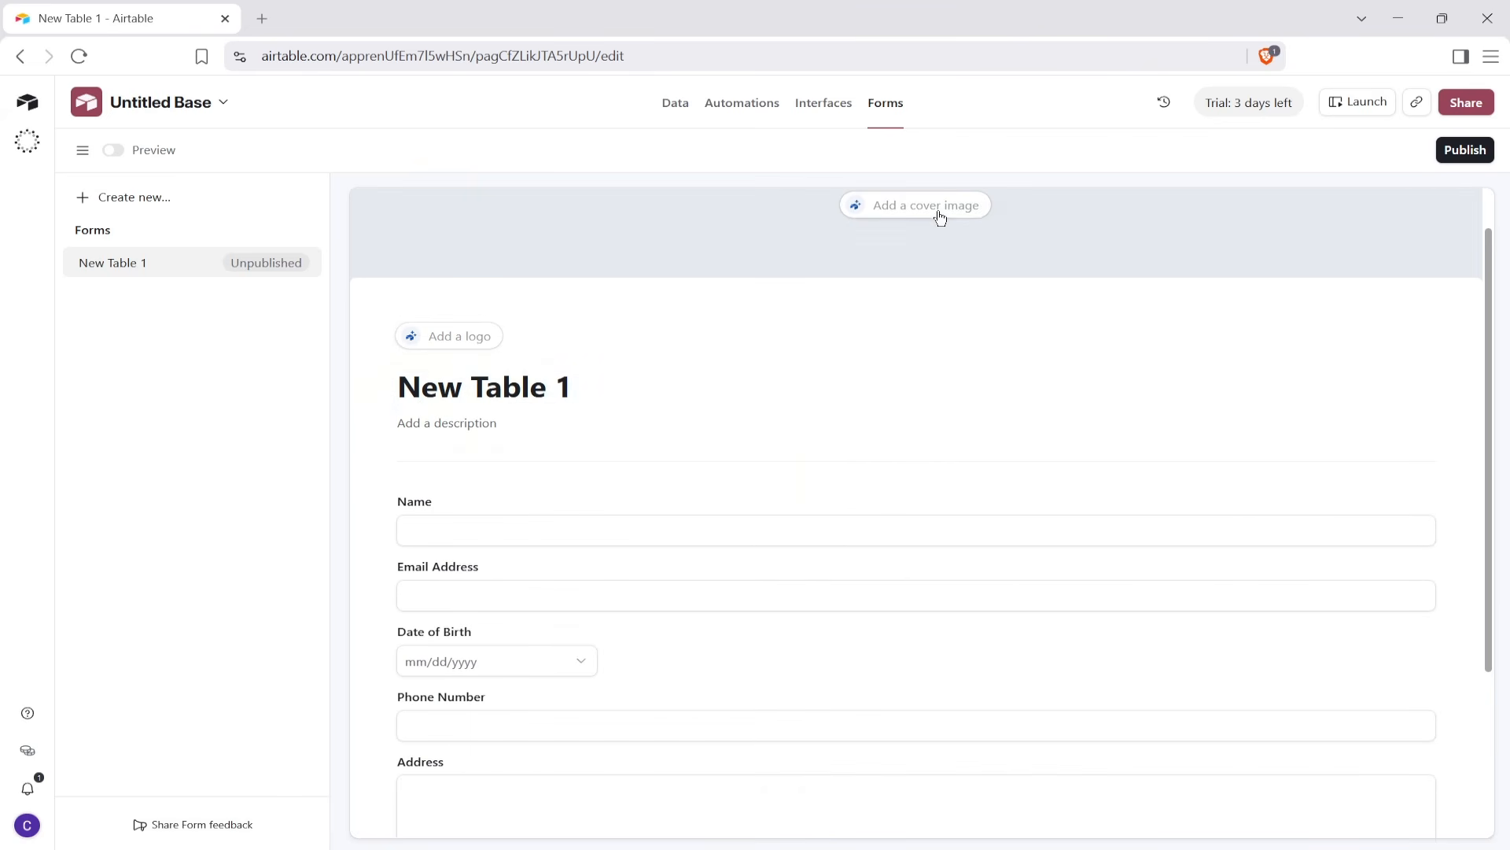
scroll(802, 318, "down", 3)
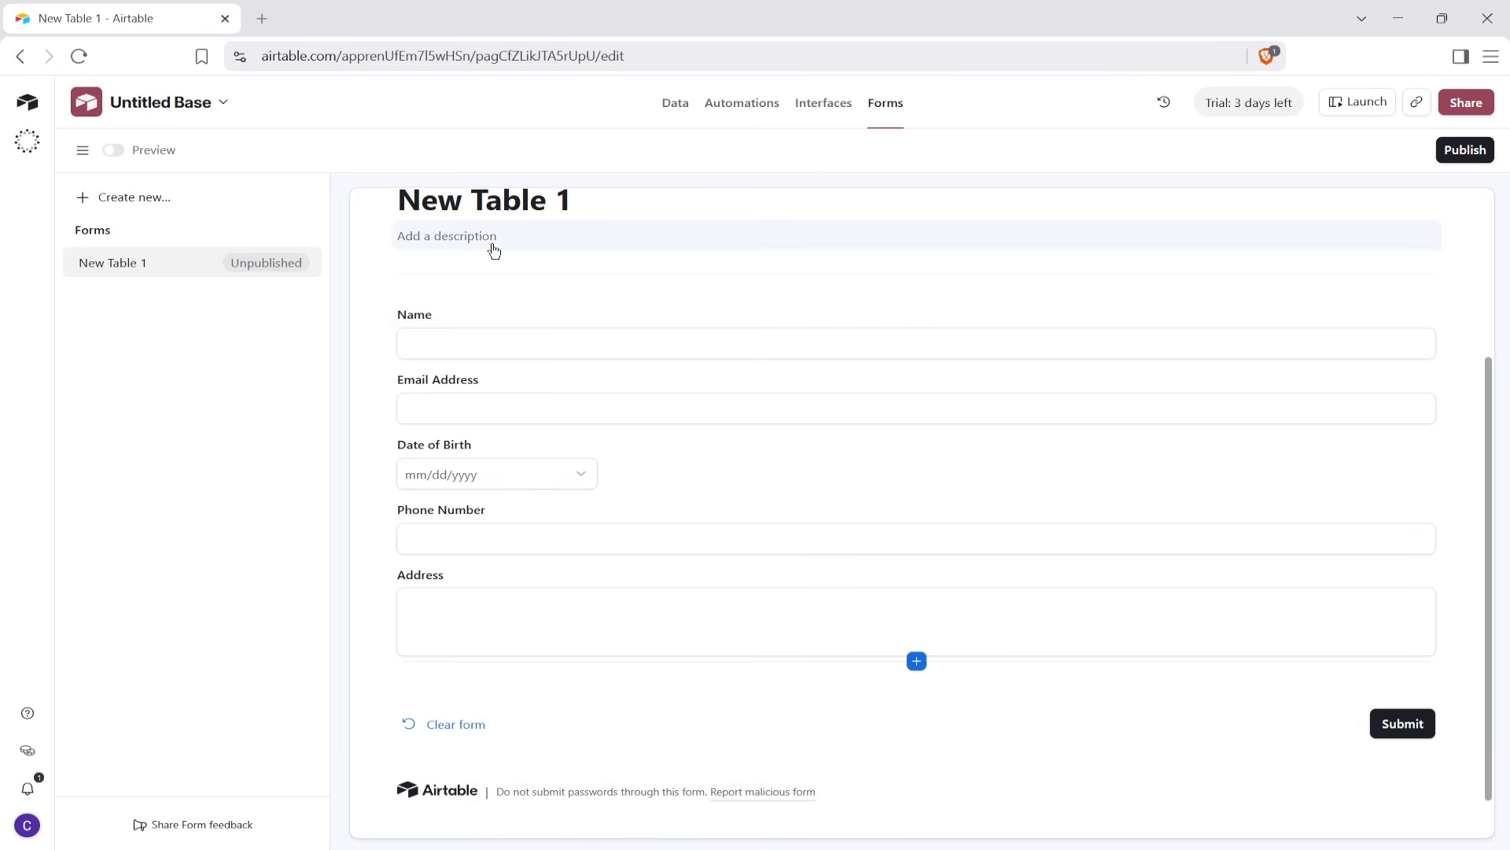
left_click(533, 317)
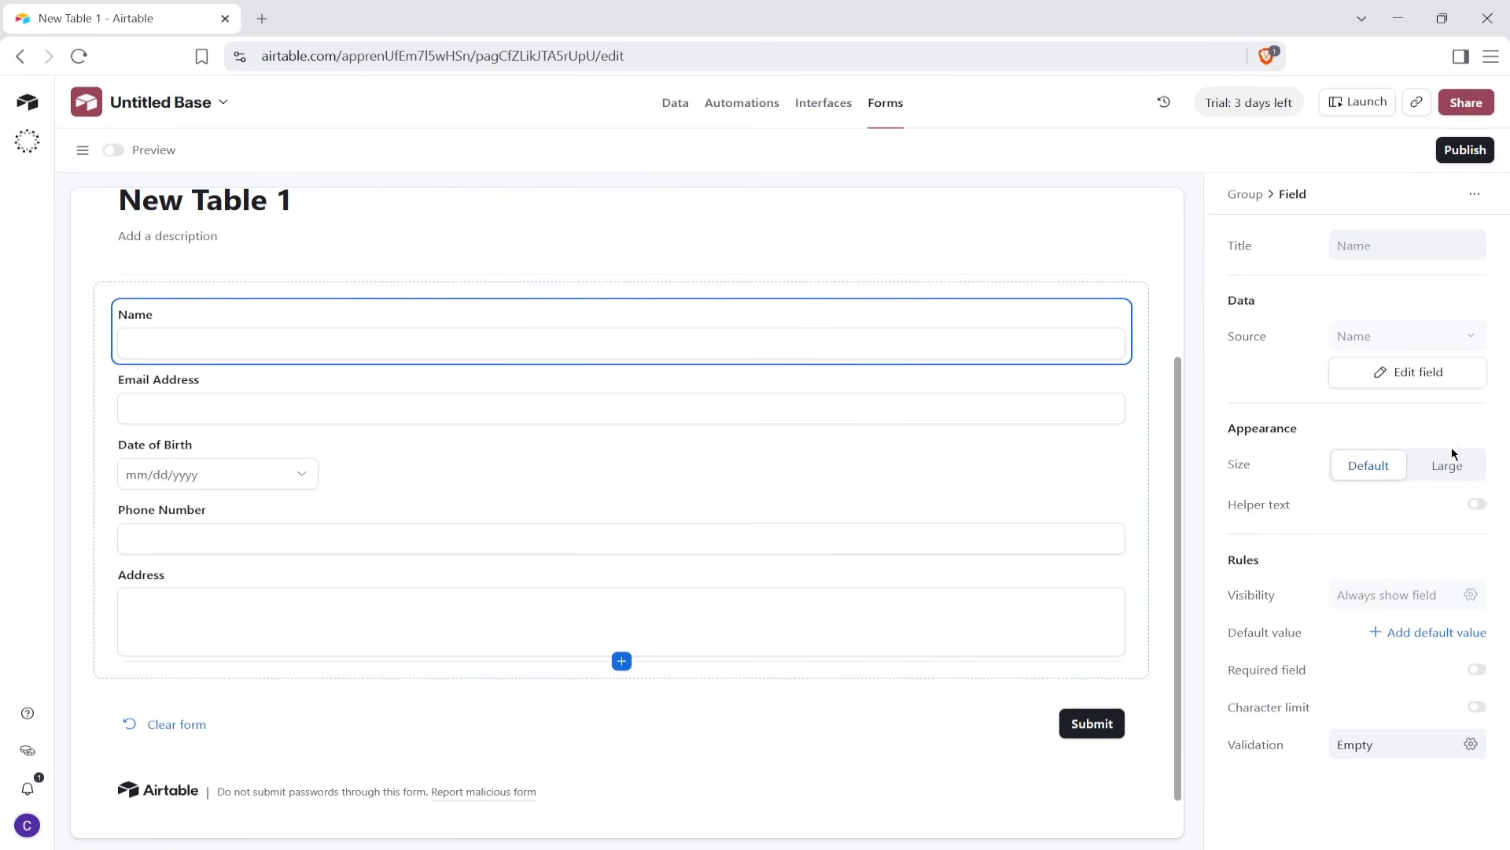
left_click(1475, 503)
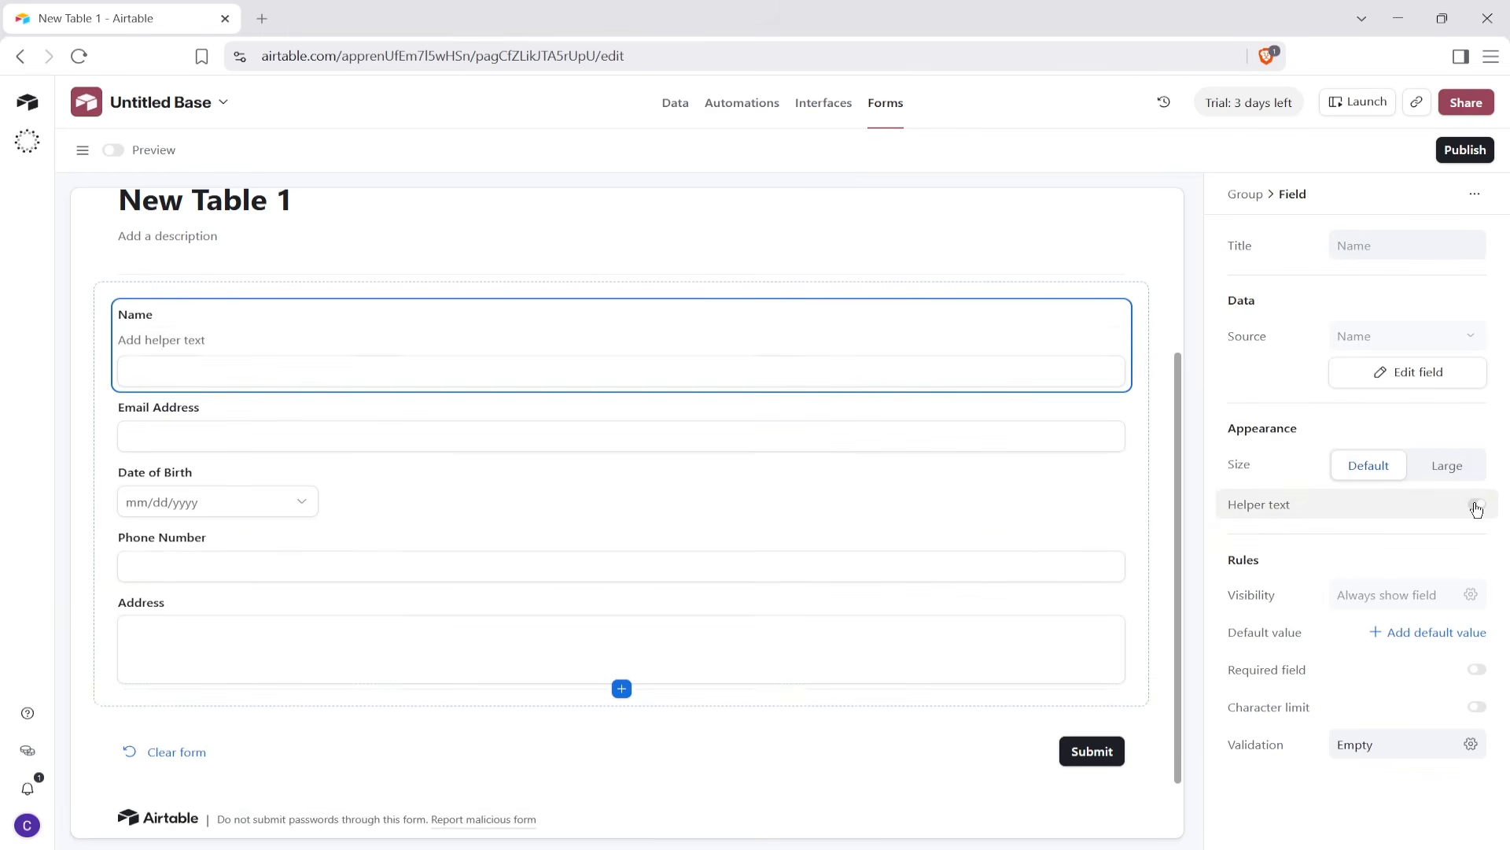
left_click(1476, 505)
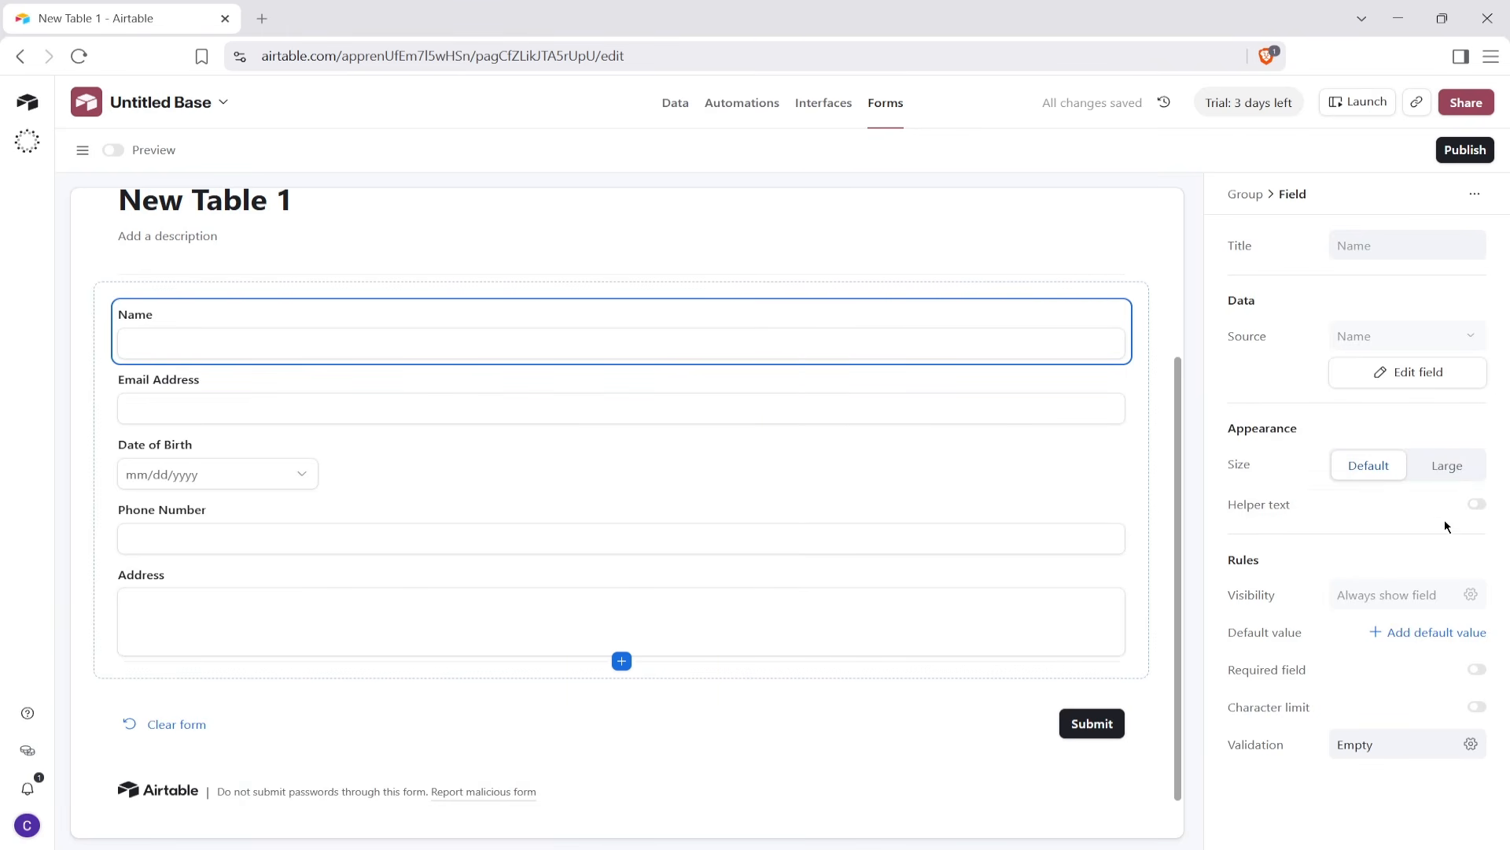
left_click(1428, 634)
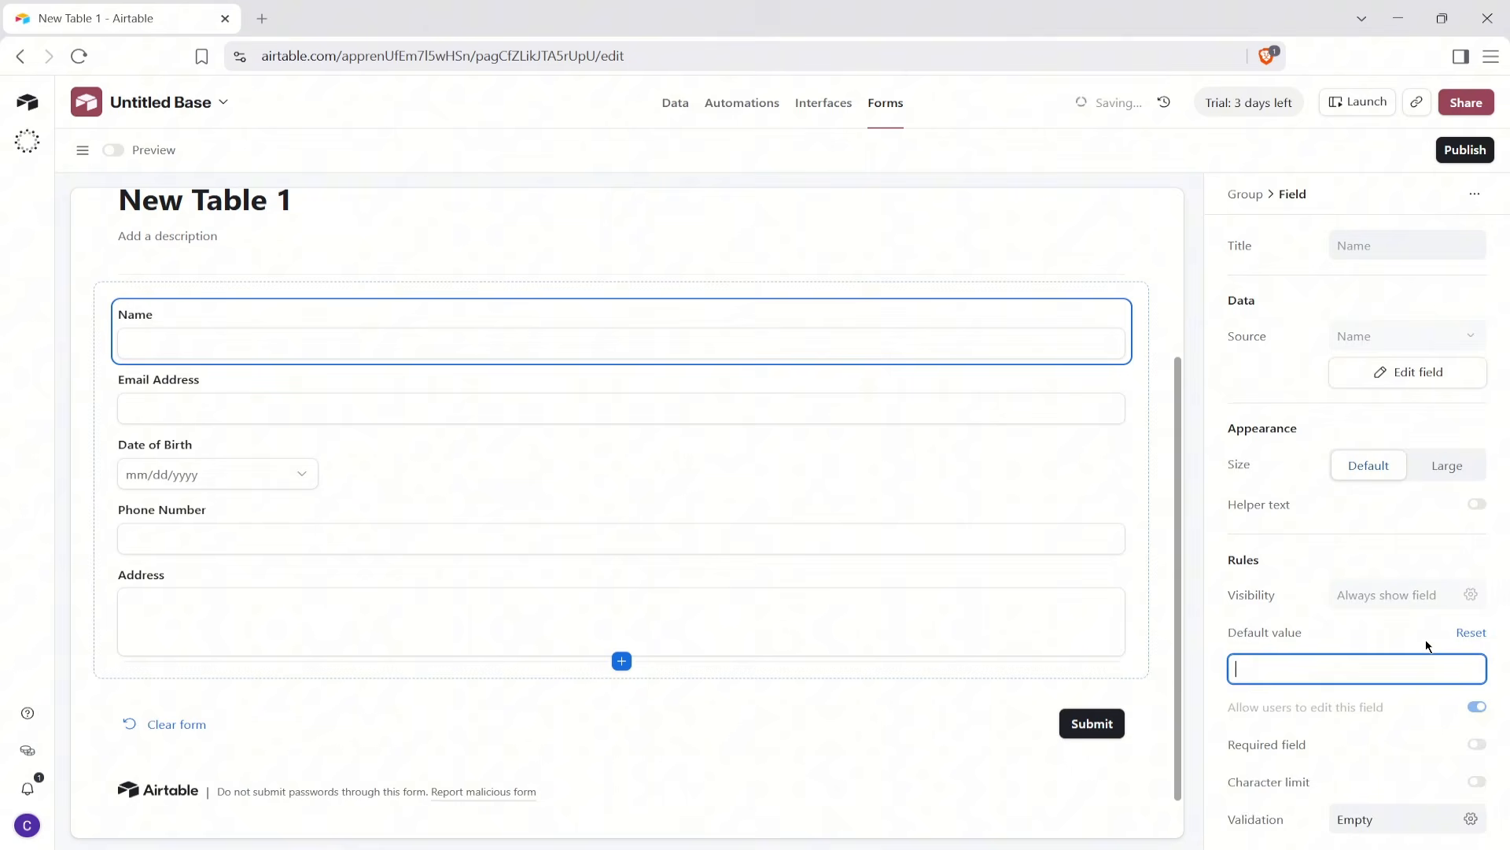
left_click(1473, 636)
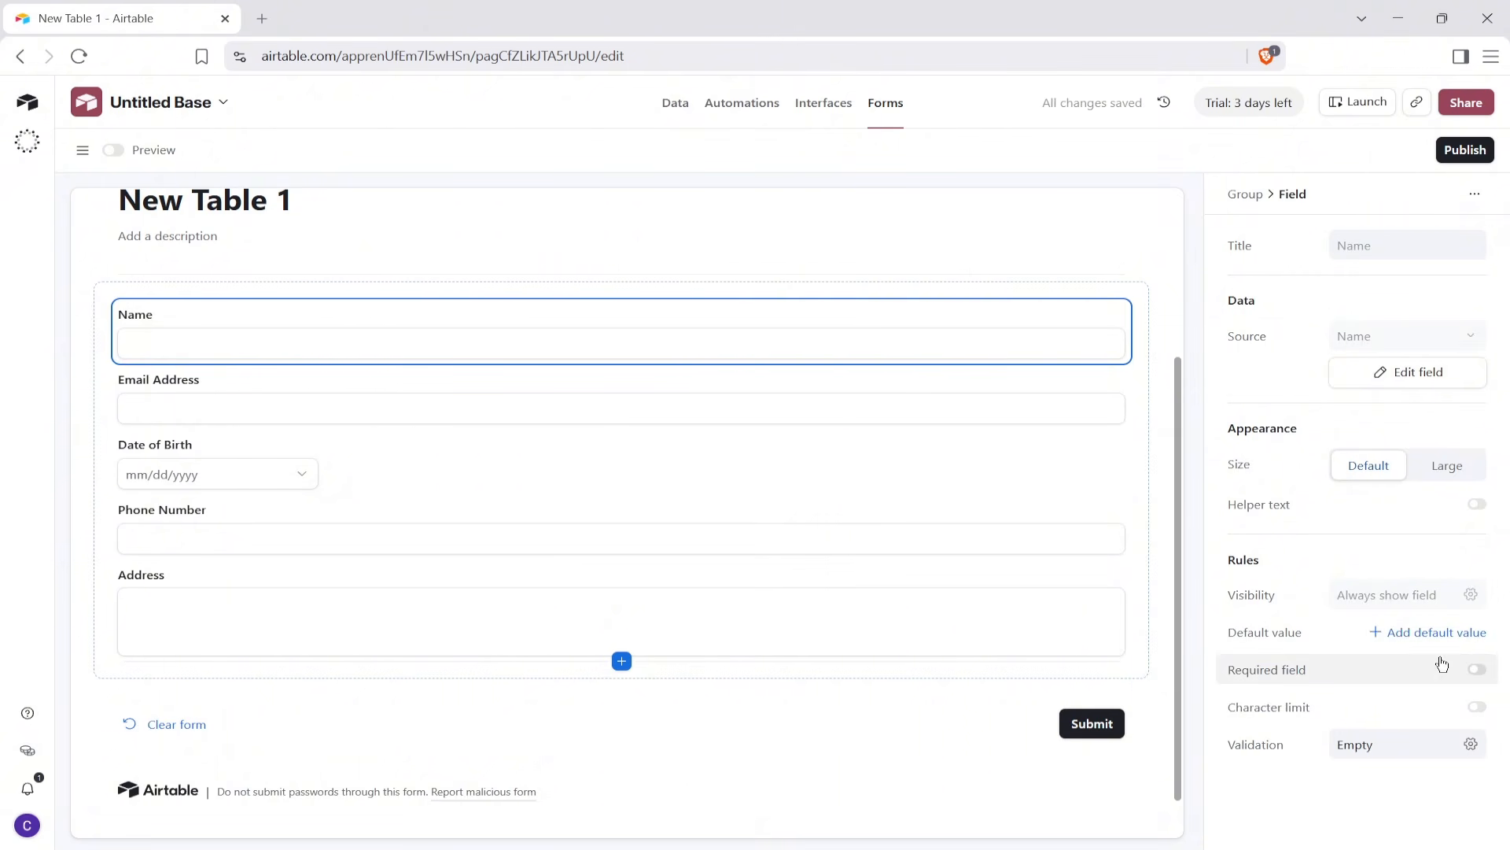
Make the Name field required in the form.
left_click(1479, 681)
scroll(885, 397, "up", 3)
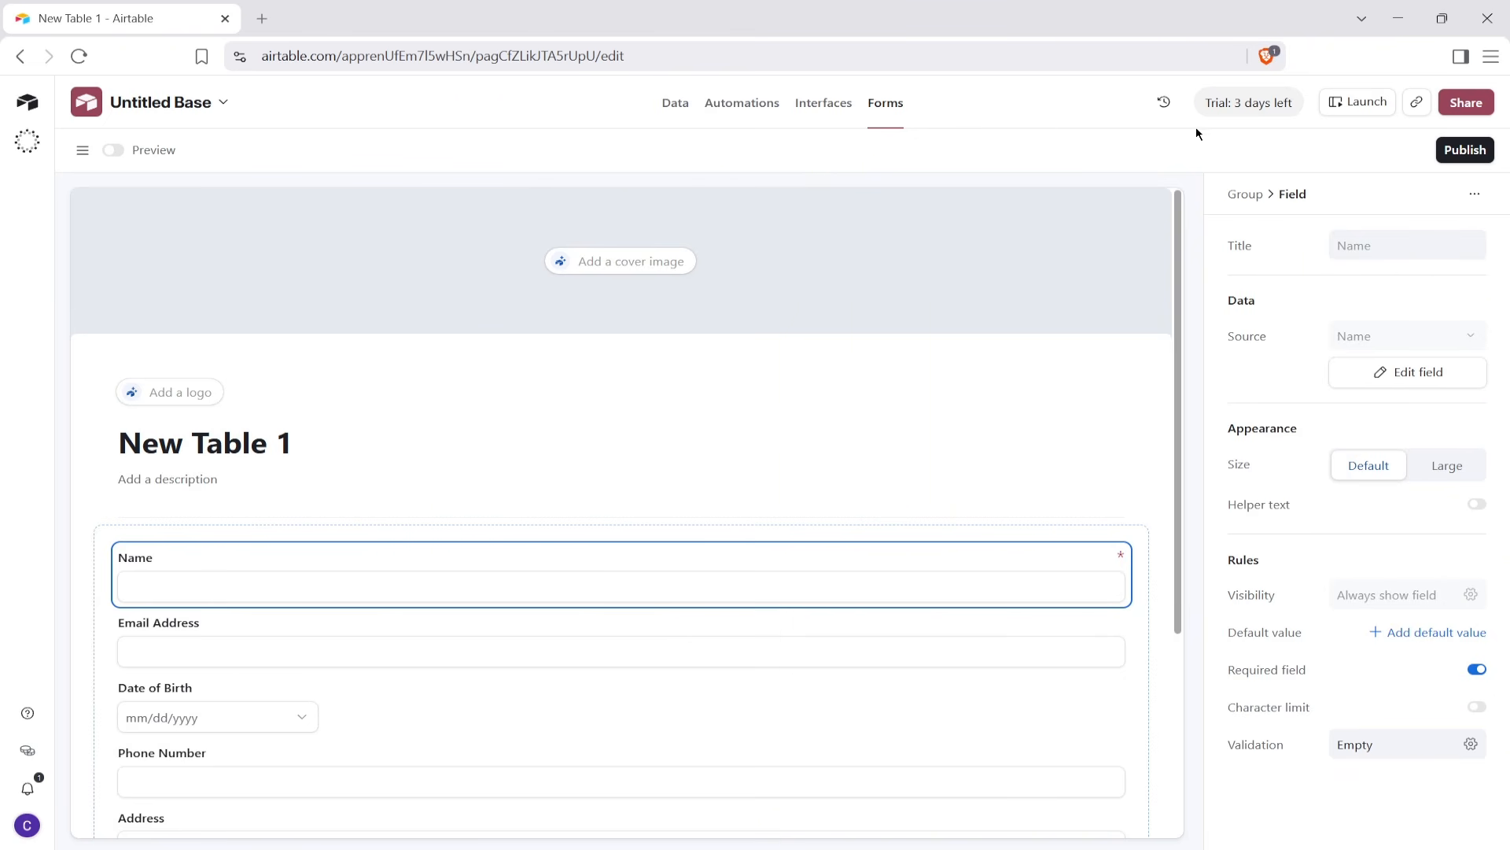
Return to the base's Table 1 data and open the options for adding or importing a table.
left_click(686, 110)
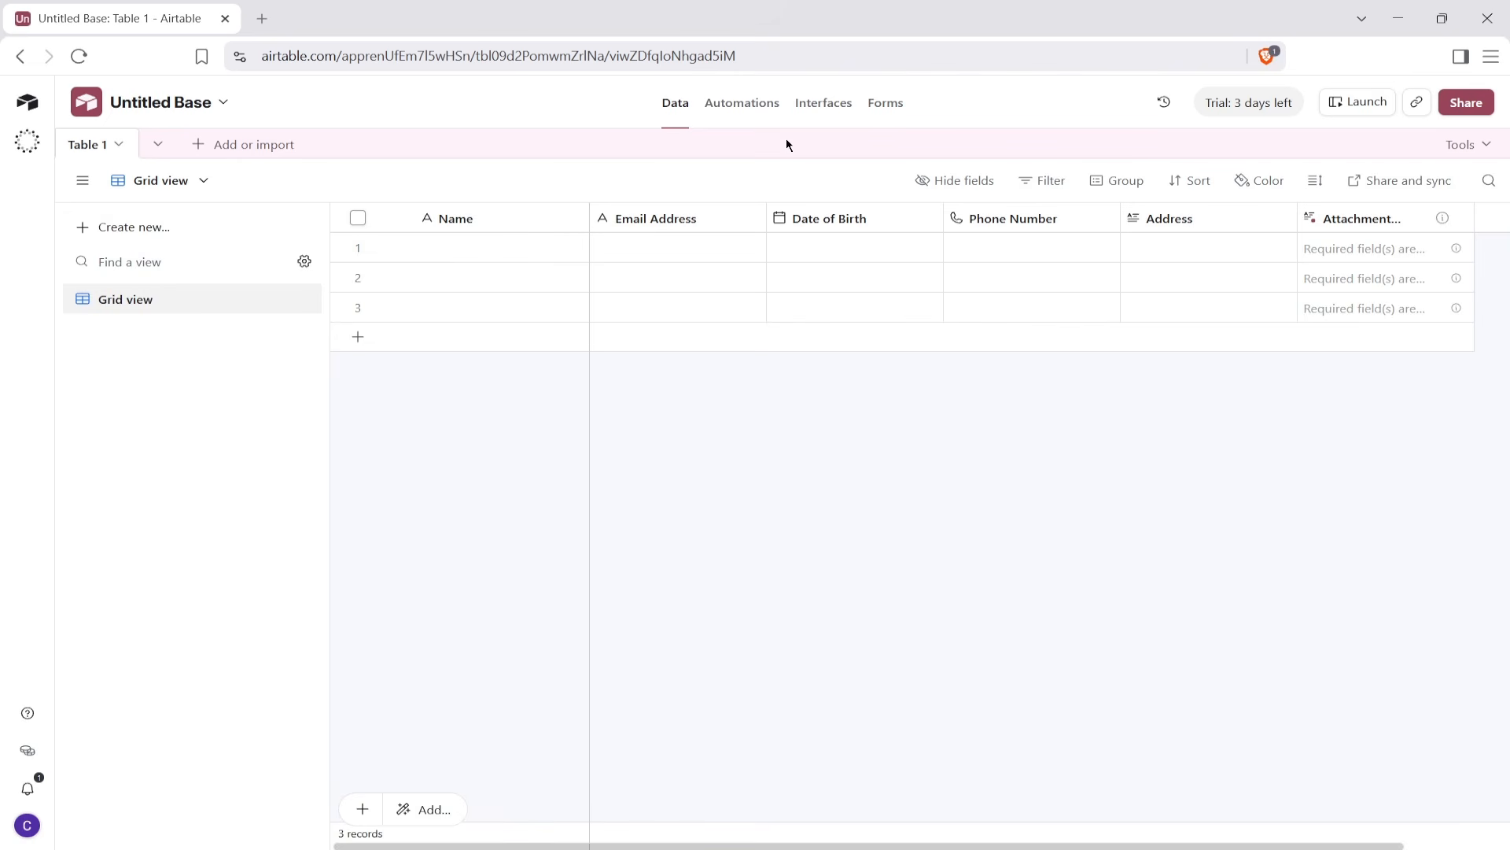
left_click(274, 148)
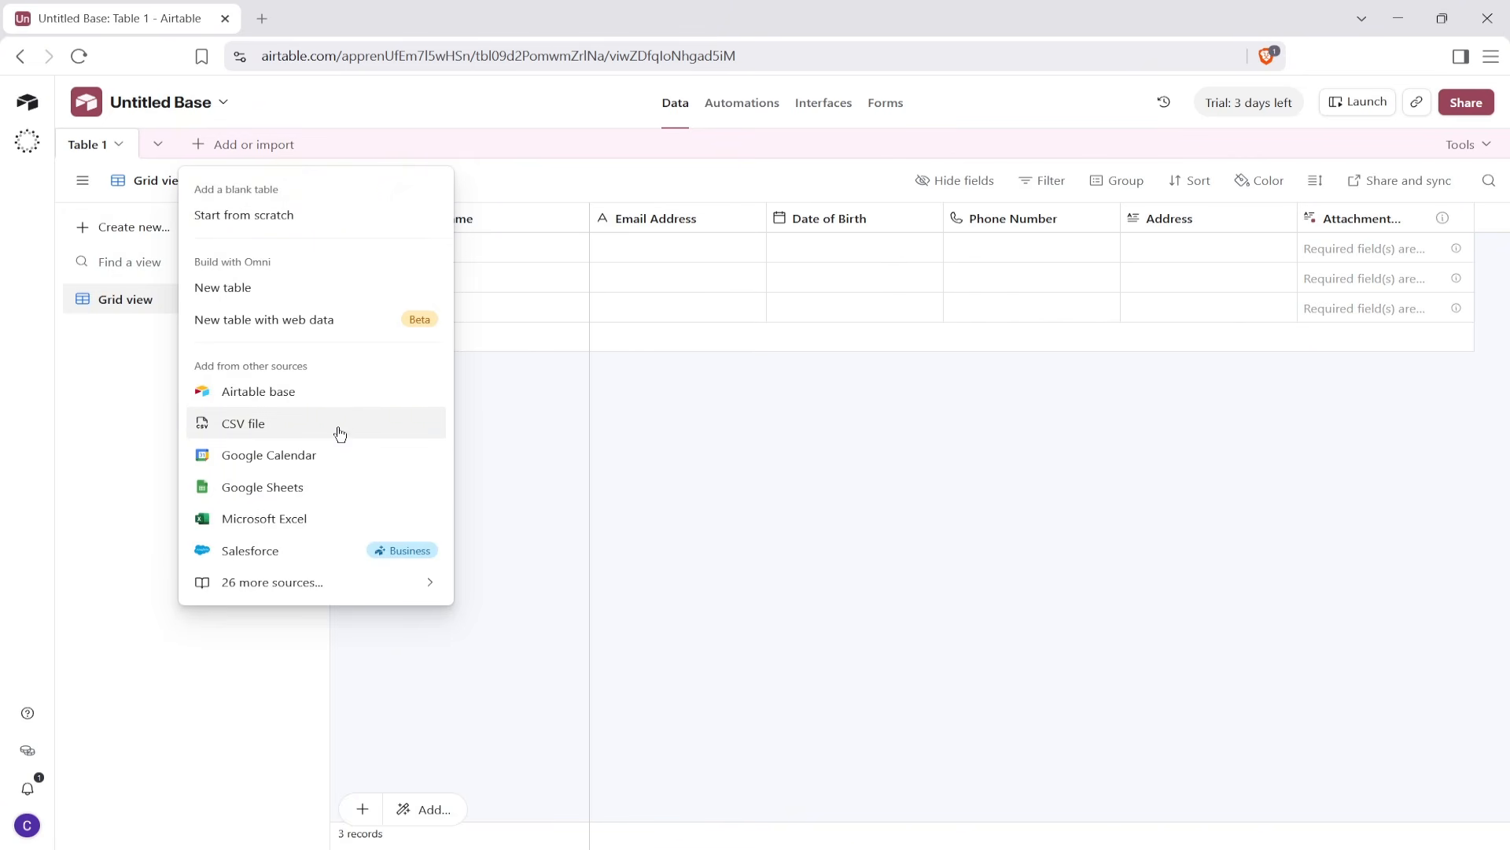